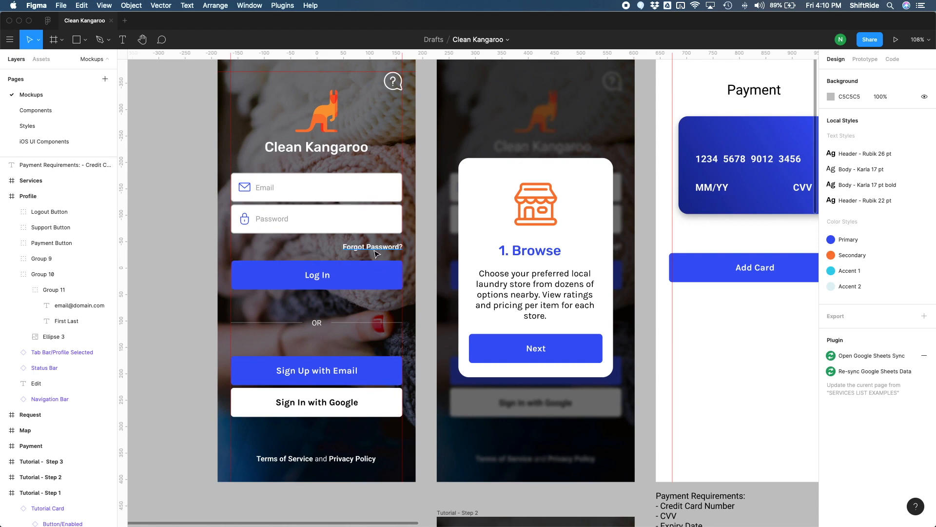
Step: Apply the Body - Karla 17 pt bold text style to "Forgot Password?" and realign it with the Log In screen's right margin
left_click(376, 249)
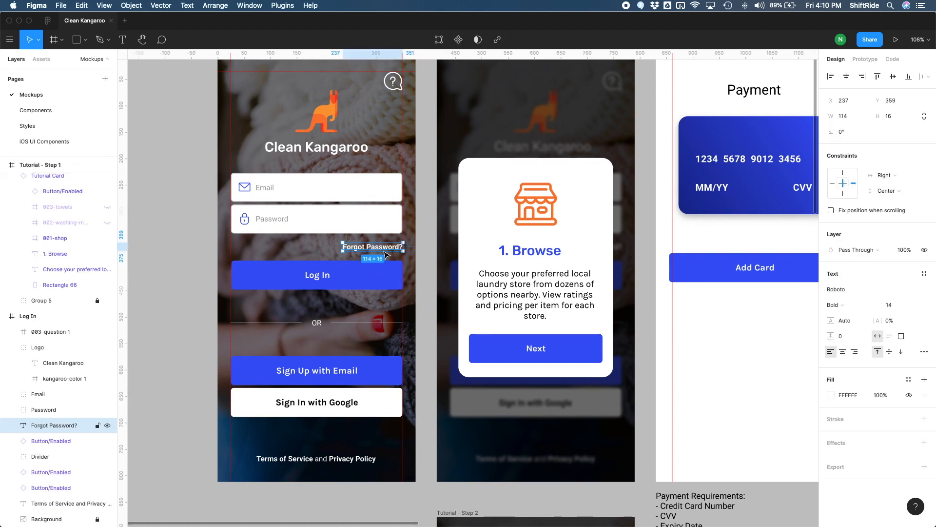
left_click(924, 274)
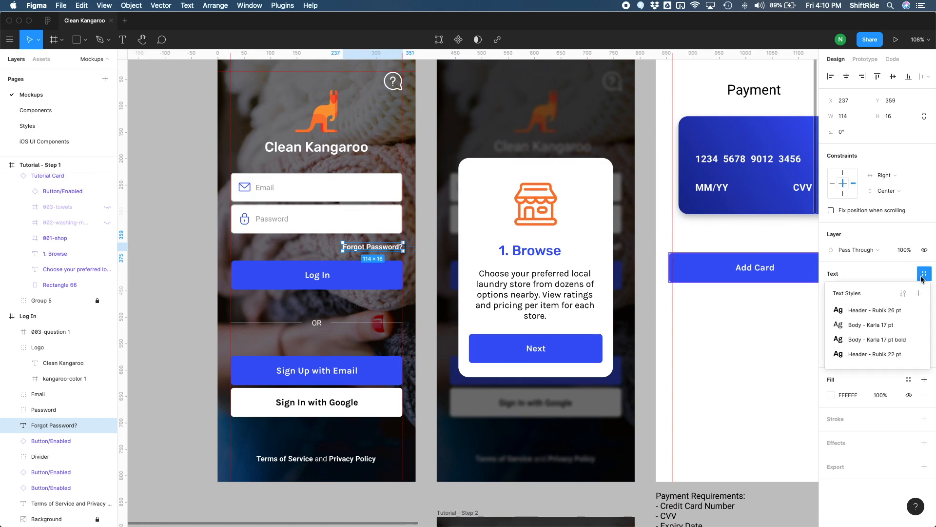
left_click(875, 343)
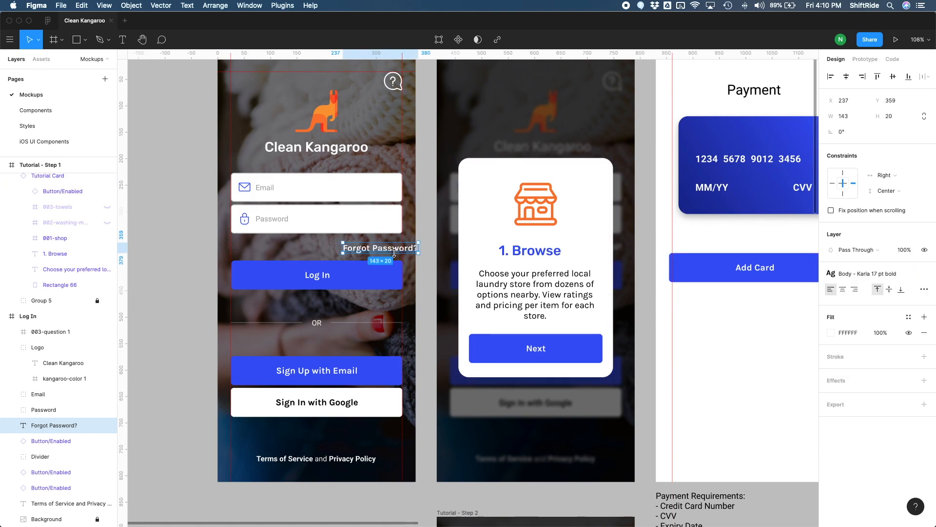
left_click_drag(394, 254, 377, 254)
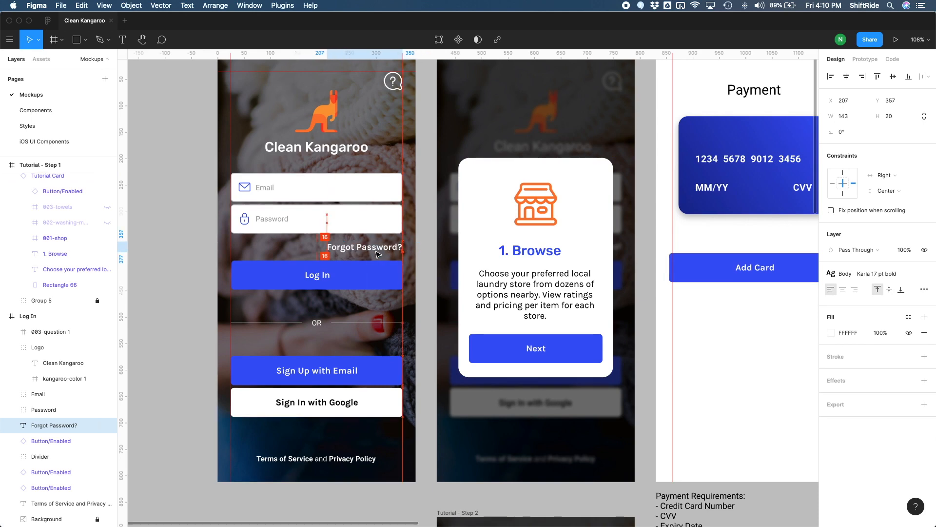
Step: Move the Log In button down about 10 px and the Sign Up with Email and Sign In with Google buttons up about 10 px
scroll(377, 254, "down", 2)
left_click(363, 238)
key("shift+Down")
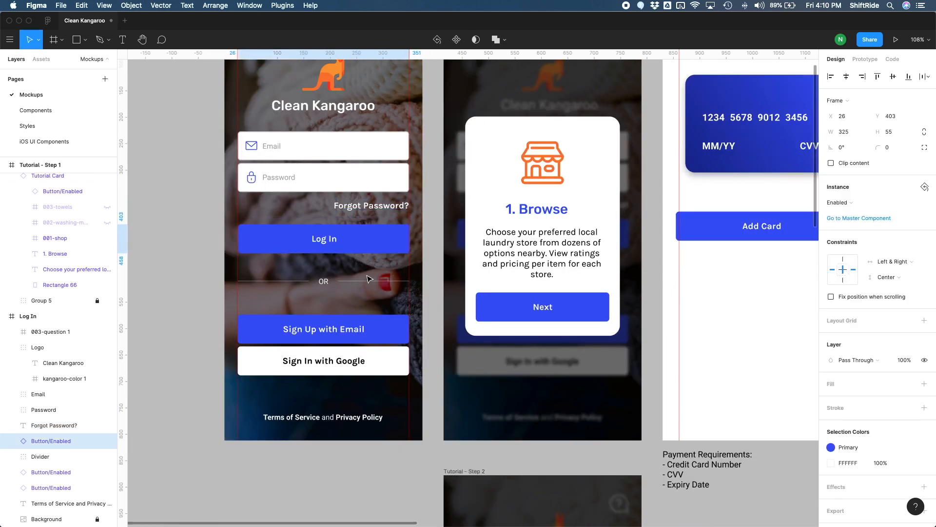
left_click(360, 332)
left_click(374, 355, "shift")
key("shift+Up")
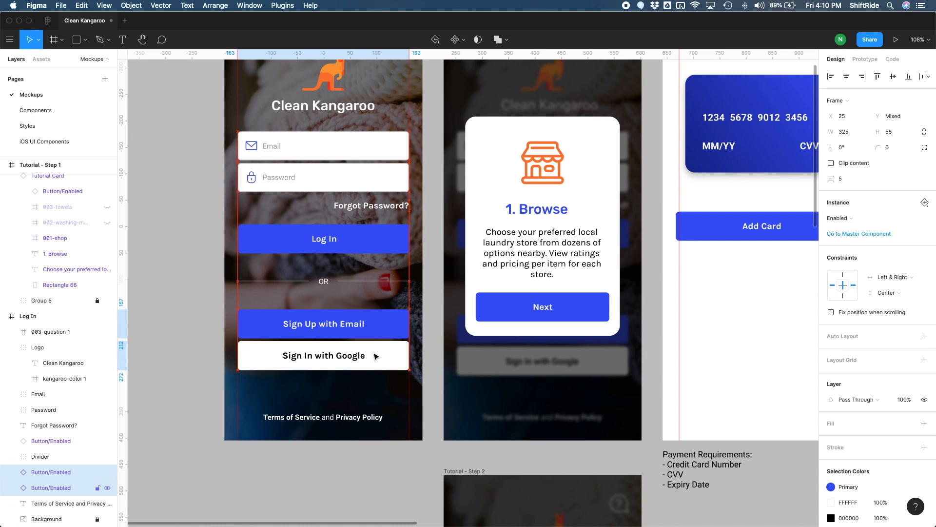
Step: Apply the Body - Karla 17 pt bold text style to the Terms of Service and Privacy Policy line and widen its box to 325 px
left_click(366, 272)
left_click(379, 418)
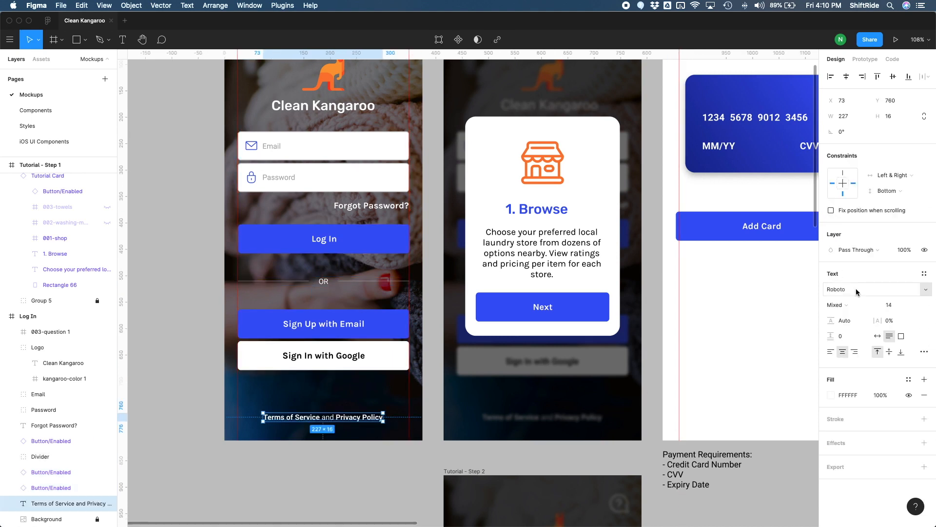
left_click(924, 273)
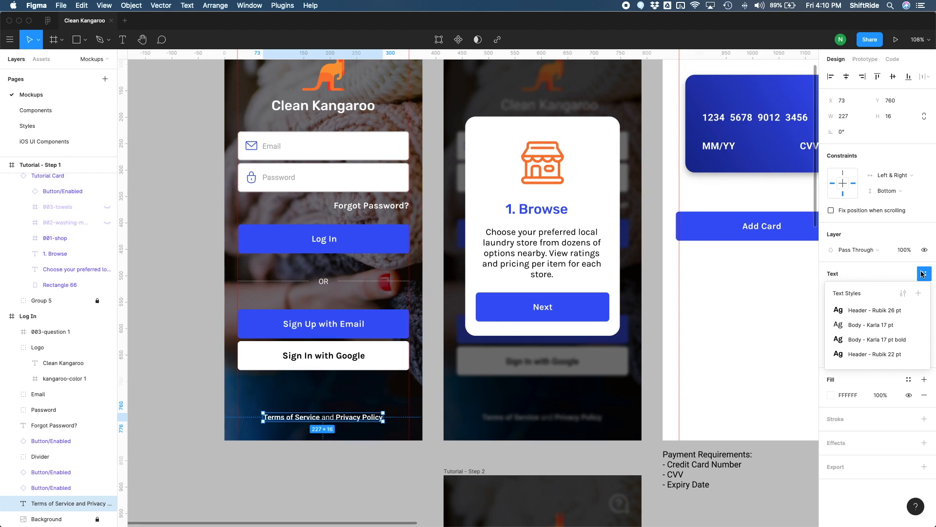
left_click(877, 340)
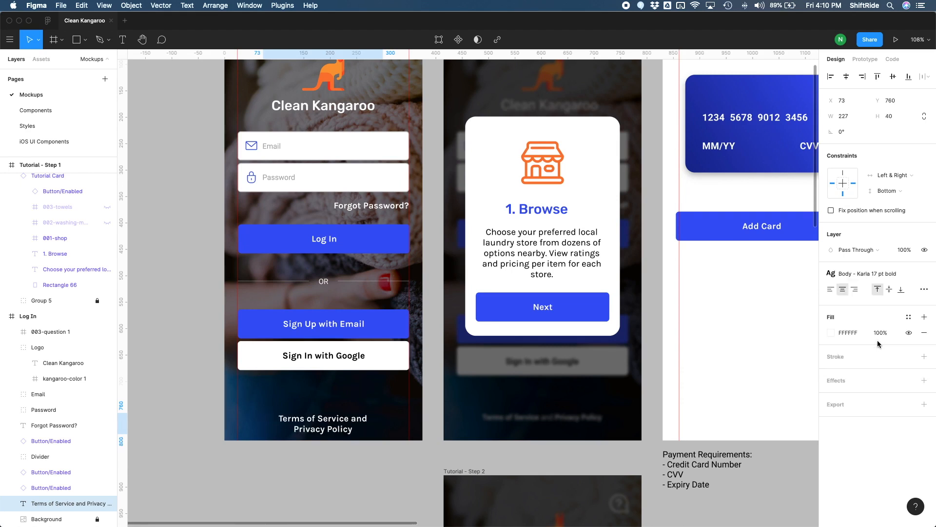
left_click_drag(264, 423, 241, 423)
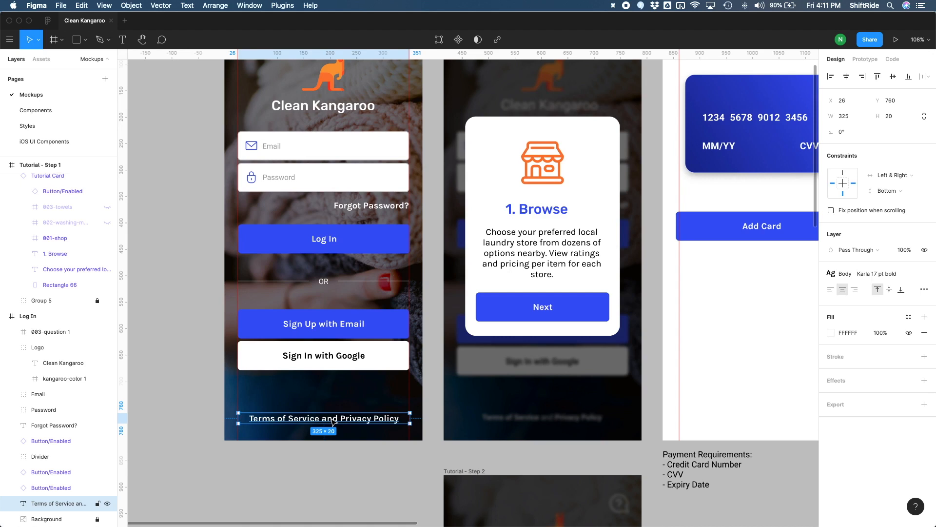
Step: Remove the bold weight from the word "and" between Terms of Service and Privacy Policy
double_click(331, 418)
left_click(323, 418)
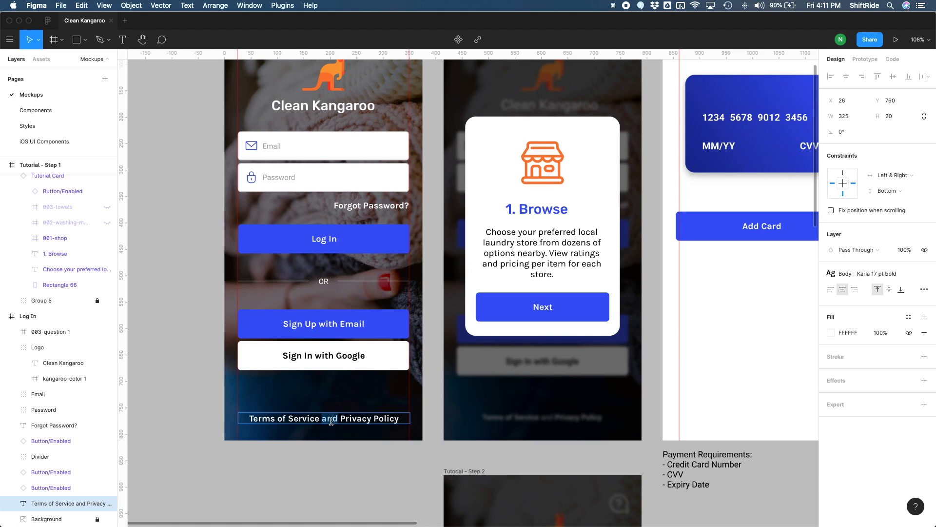
key("super+b")
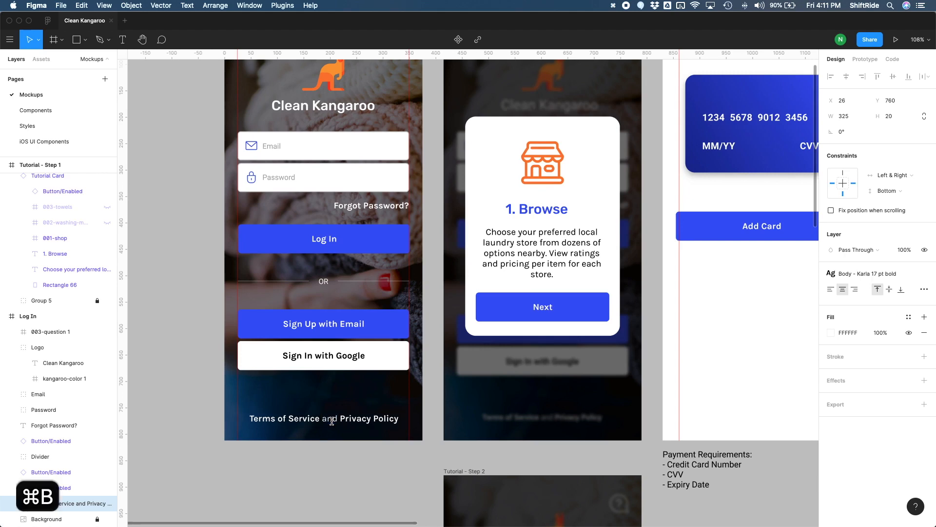
double_click(333, 419)
left_click(340, 448)
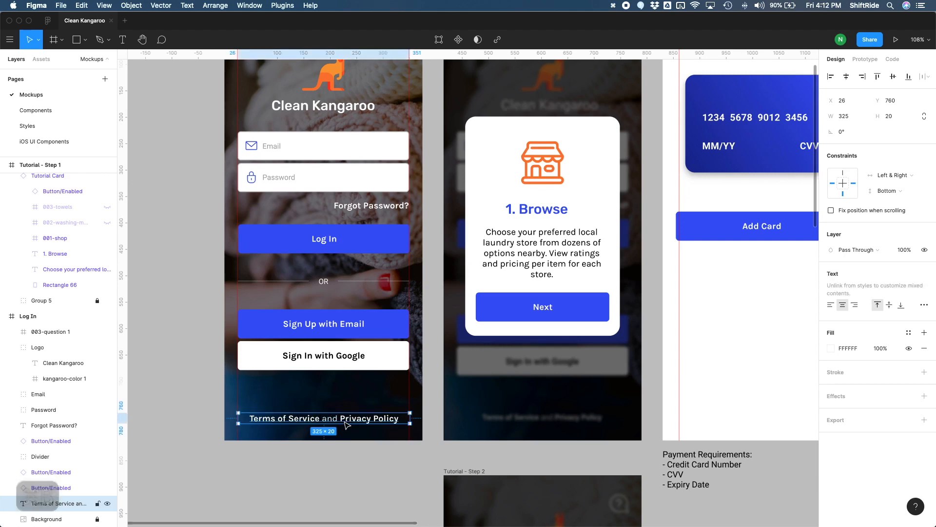
Step: Apply the Body - Karla 17 pt bold text style to the card number, MM/YY and CVV texts on the Payment screen's credit card
scroll(351, 441, "right", 10)
scroll(352, 441, "up", 3)
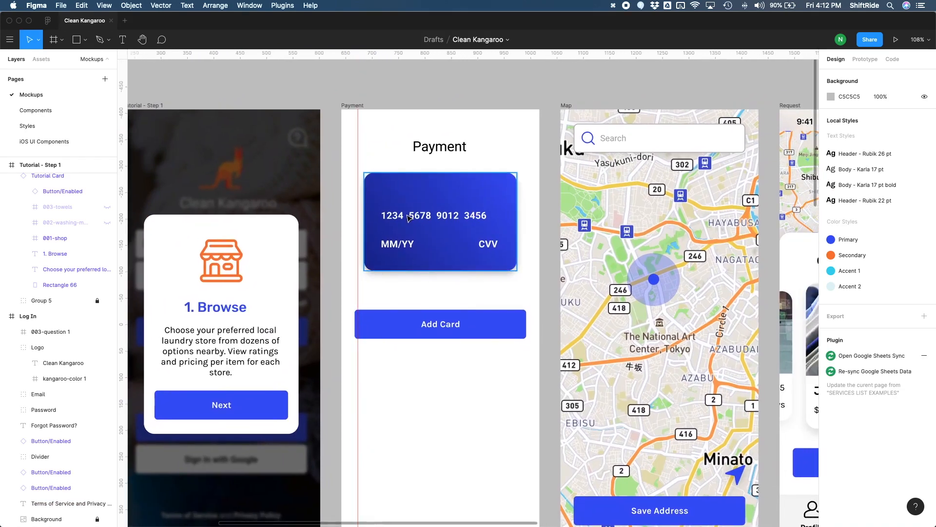
double_click(409, 218)
left_click(398, 244, "shift")
left_click(488, 244, "shift")
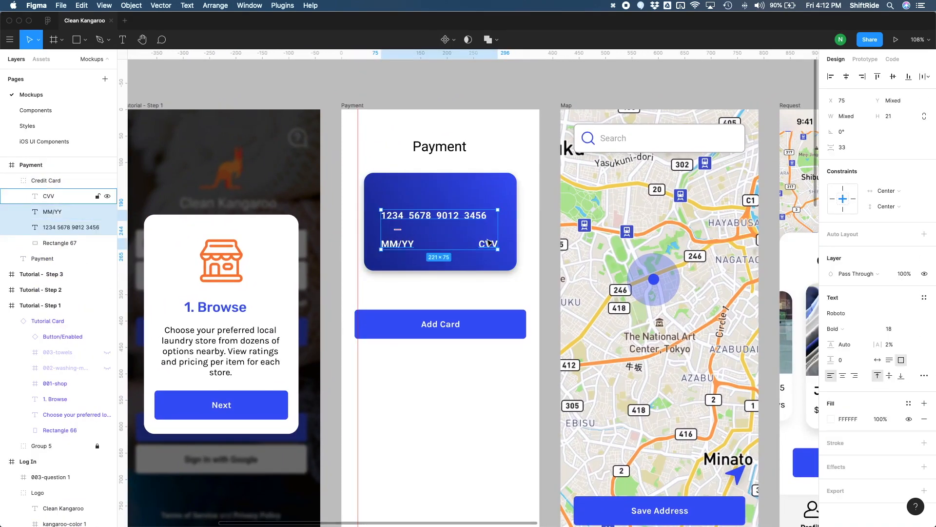
left_click(924, 274)
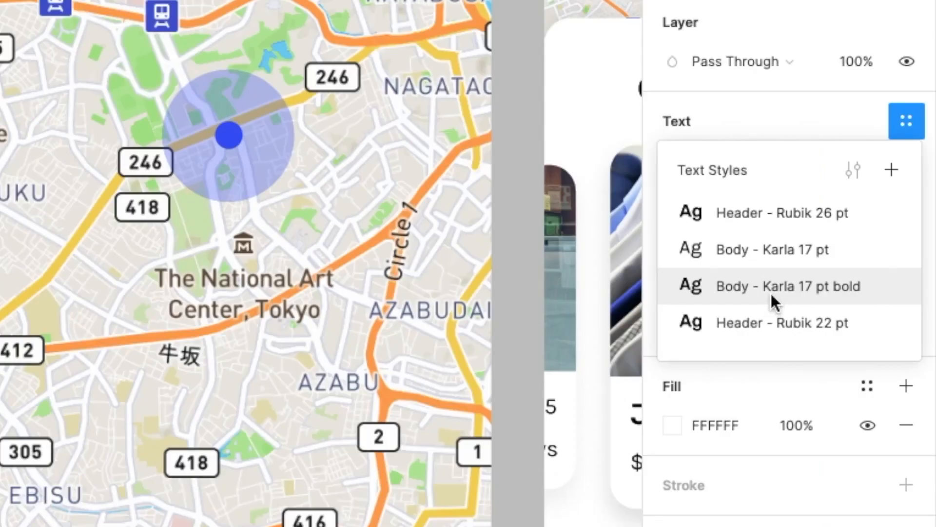
left_click(771, 295)
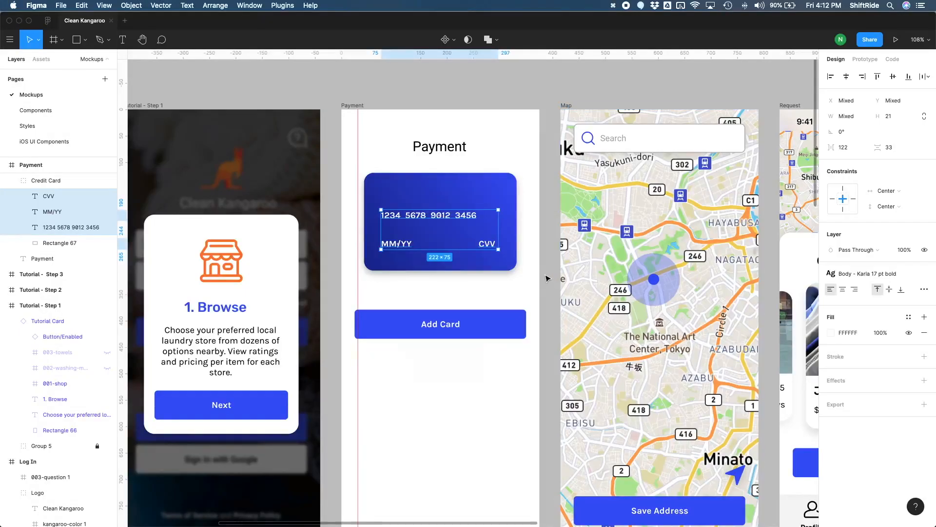
left_click(507, 320)
Step: Apply the Header - Rubik 26 pt text style to the Payment screen's title
scroll(482, 366, "right", 3)
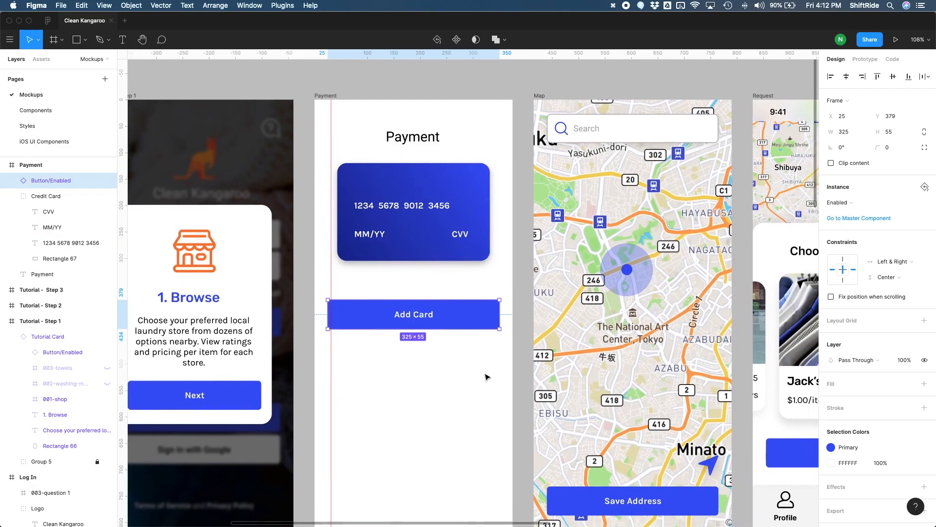
left_click(408, 145)
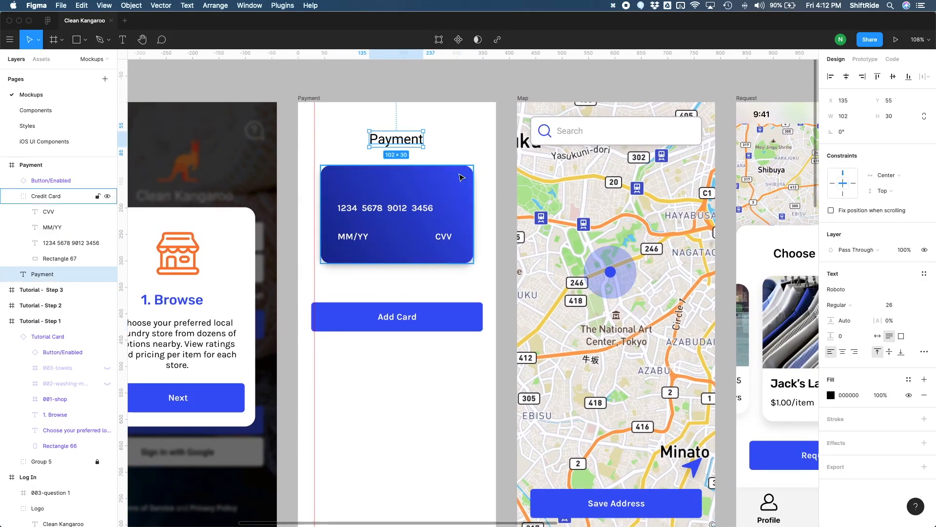
left_click(926, 275)
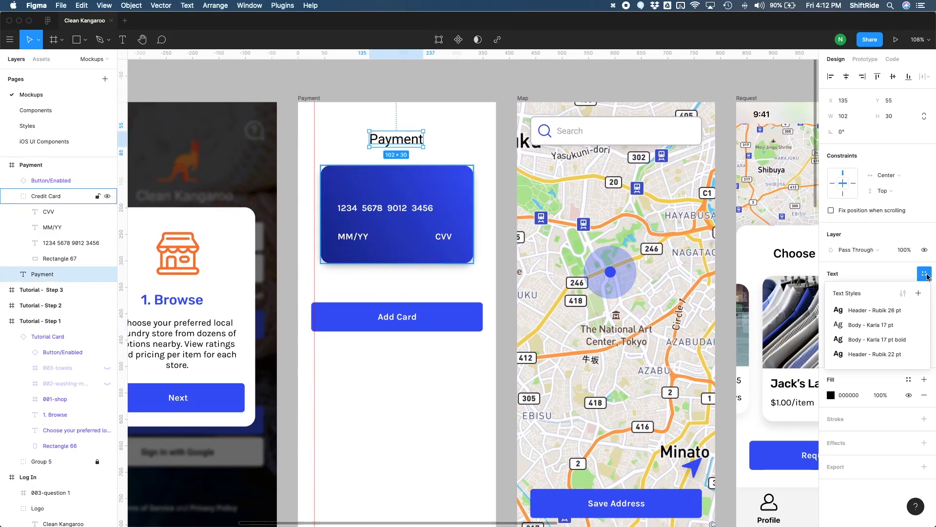
left_click(884, 311)
key("super+z")
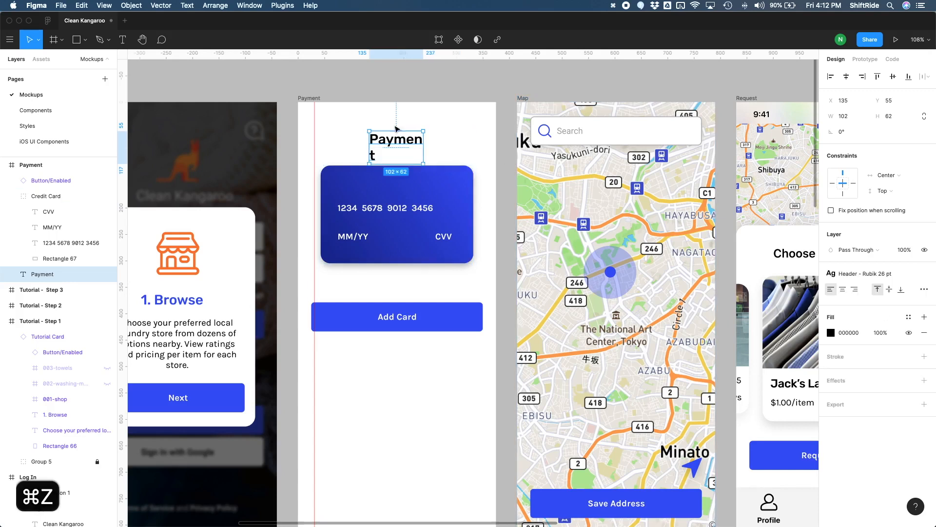
Step: Widen the Payment title's text box to 114 px and centre it horizontally in the frame
left_click_drag(424, 147, 430, 146)
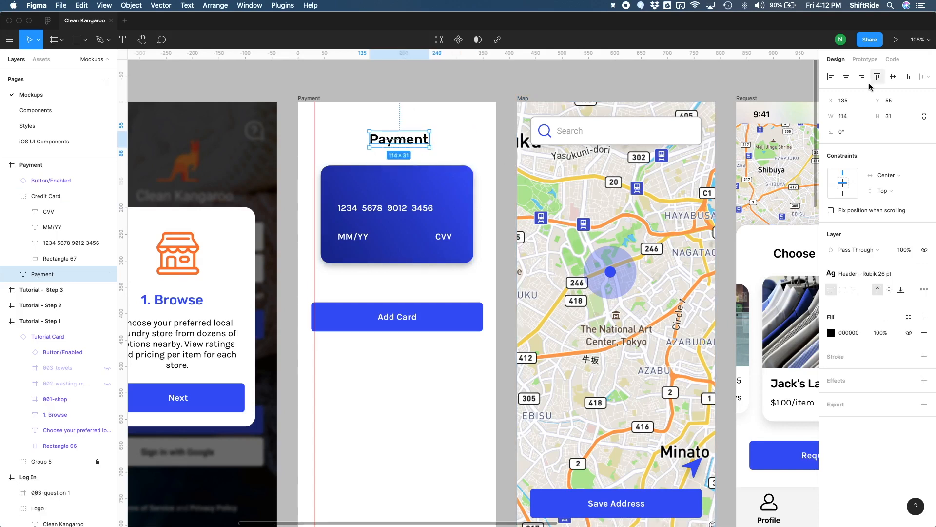
left_click(847, 78)
left_click(438, 292)
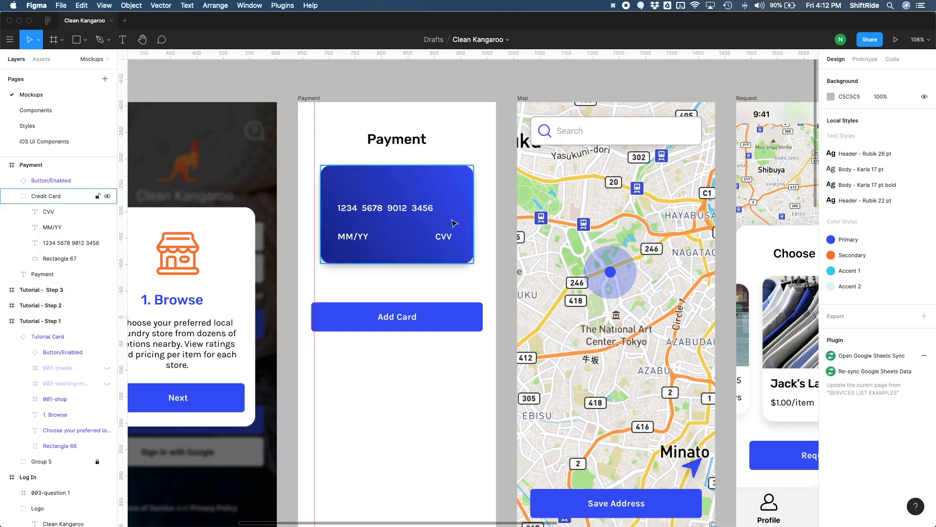
Step: Apply the Body - Karla 17 pt text style to the Map screen's Search placeholder and centre it vertically within the search field
scroll(438, 293, "right", 5)
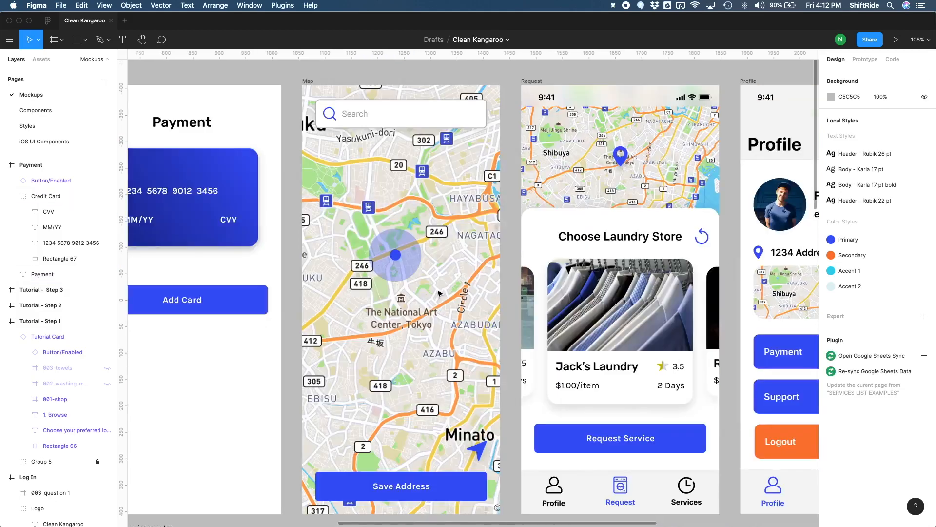
left_click(365, 116)
left_click(365, 116)
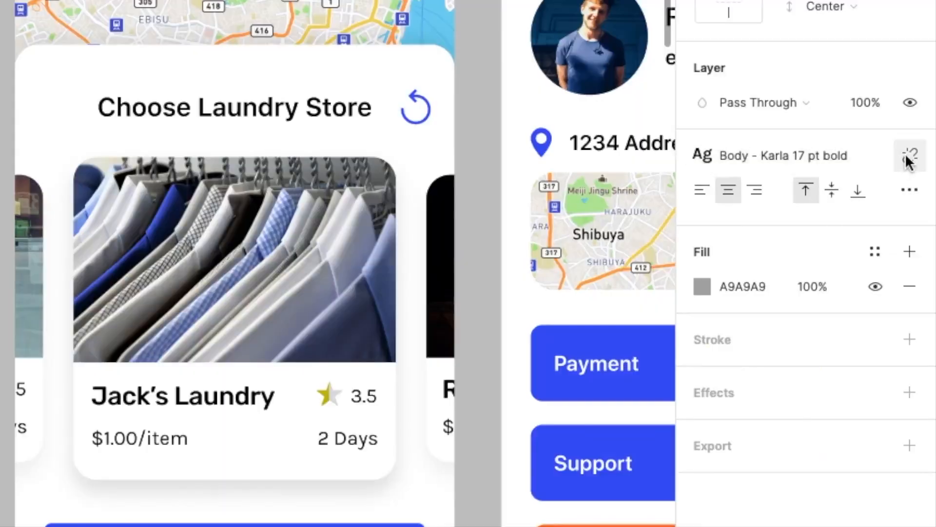
left_click(926, 257)
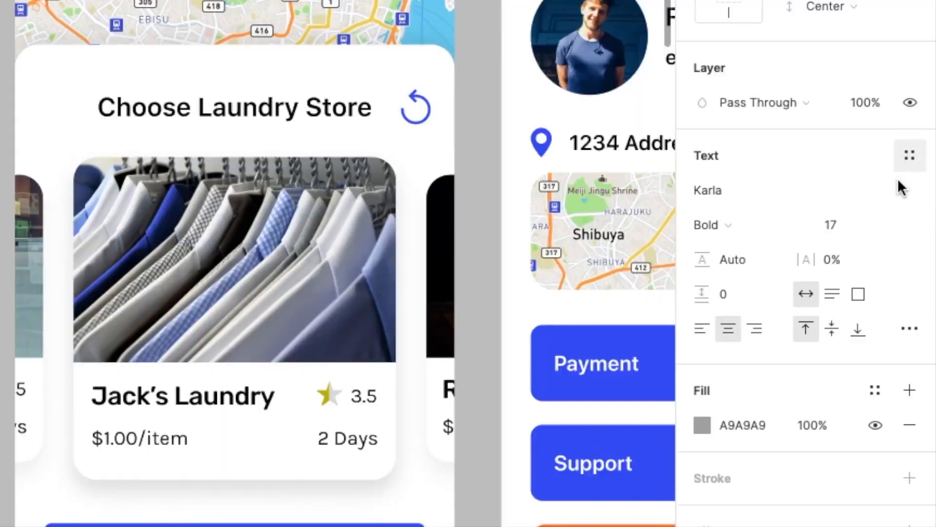
left_click(924, 258)
left_click(807, 272)
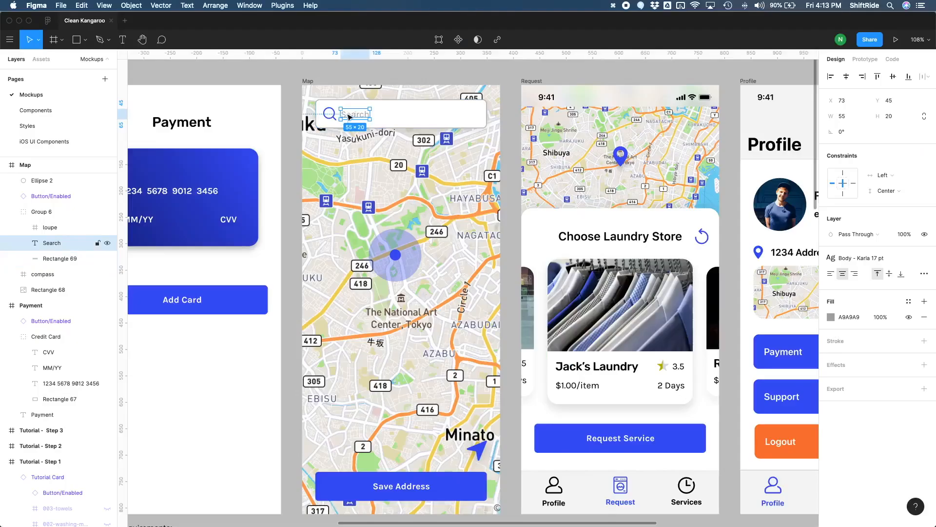
left_click(460, 115, "shift")
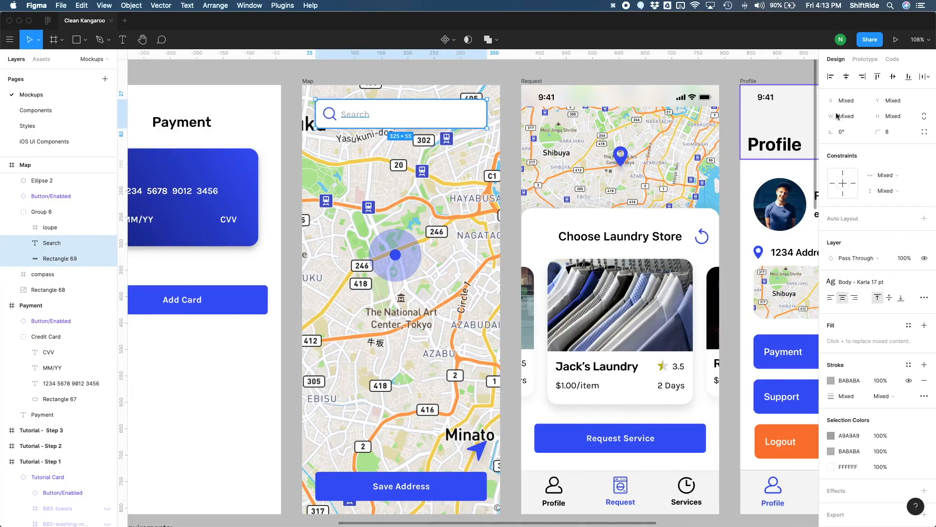
left_click(893, 77)
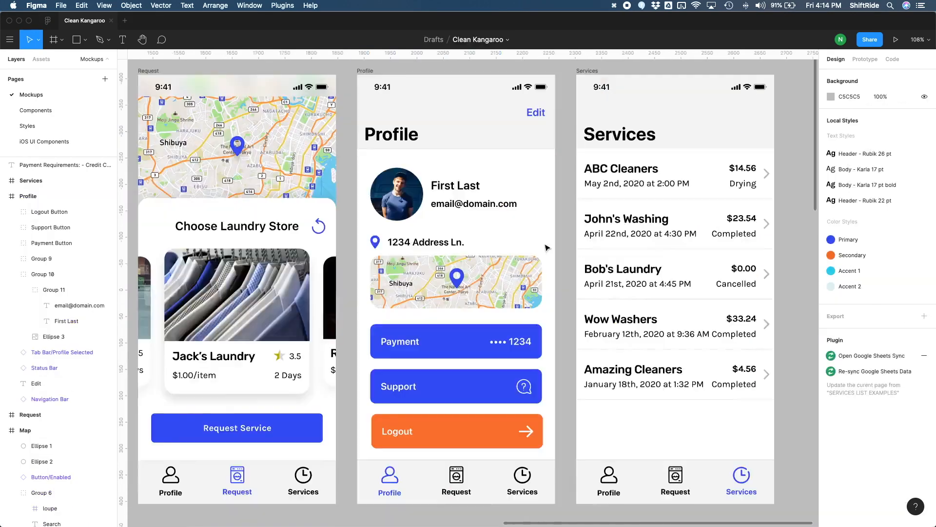
Step: In the master component of the Profile screen's navigation bar, set the Large Title font to Rubik
scroll(556, 264, "right", 2)
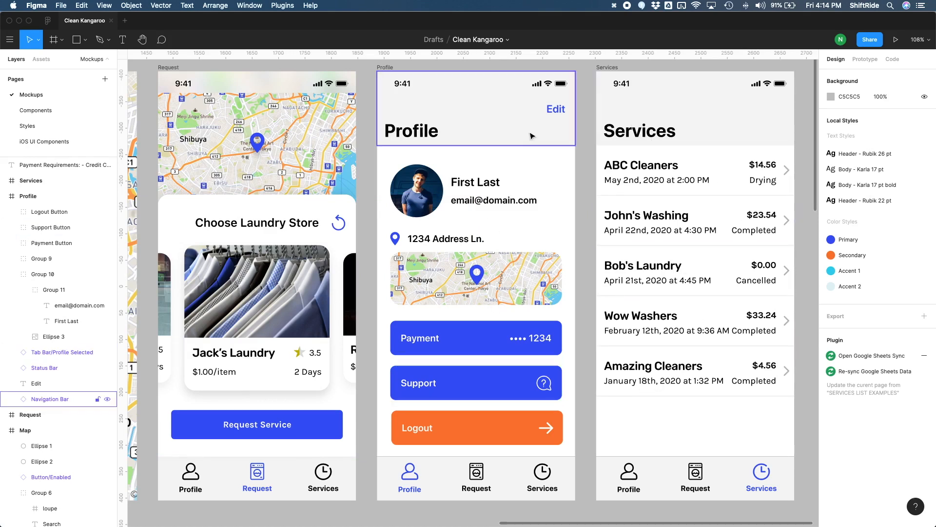
left_click(413, 139)
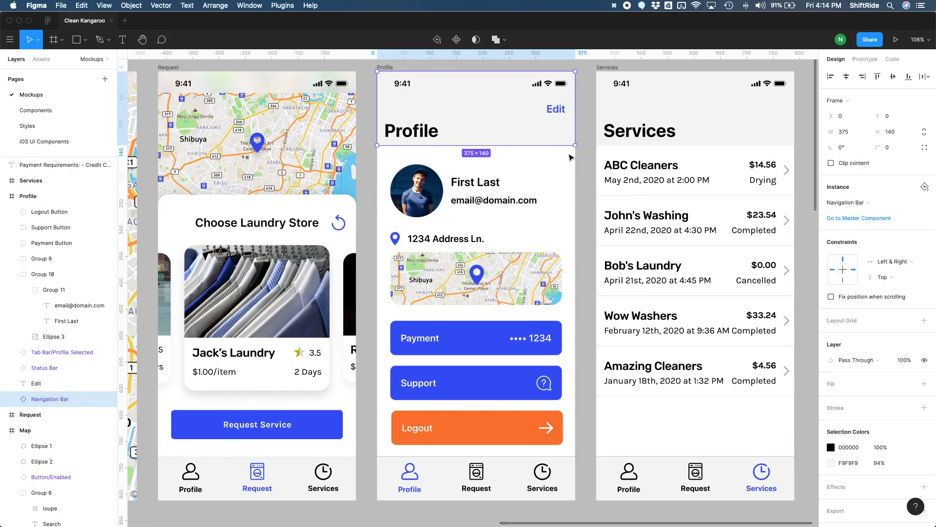
left_click(847, 222)
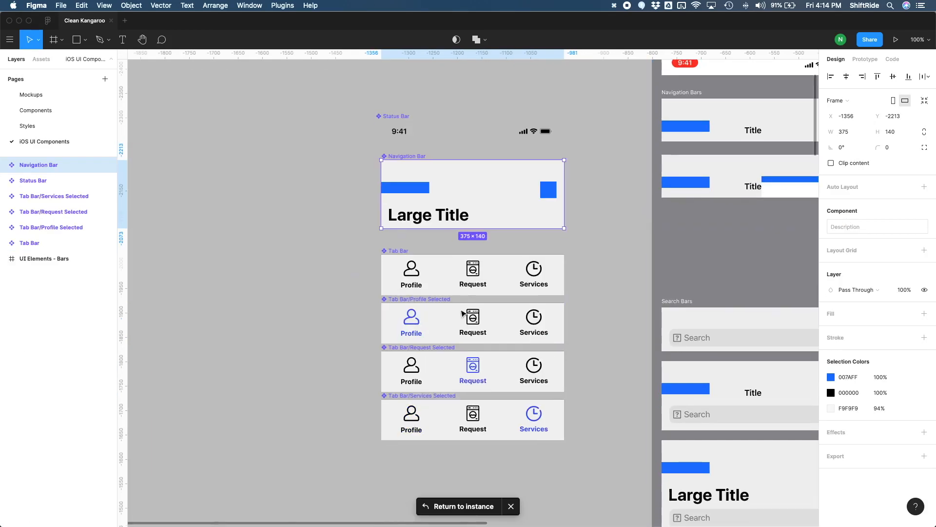
left_click(437, 220)
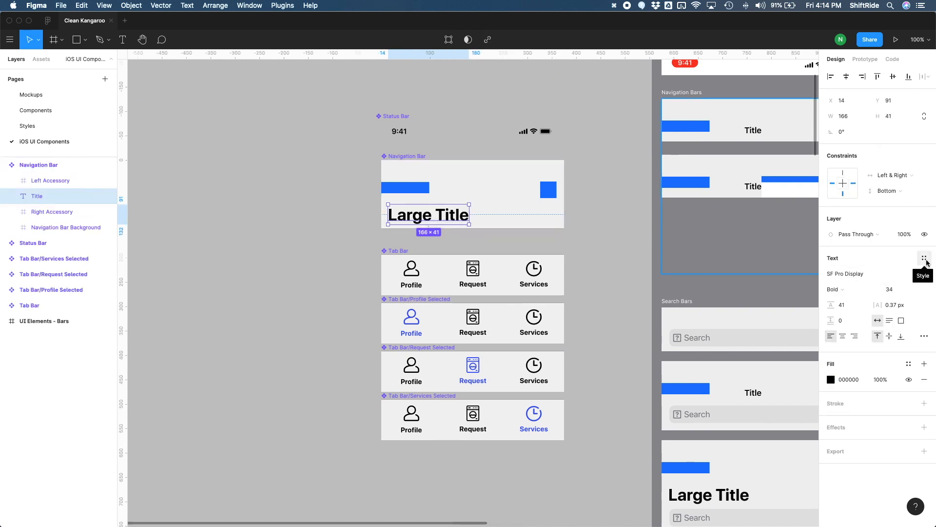
left_click(873, 276)
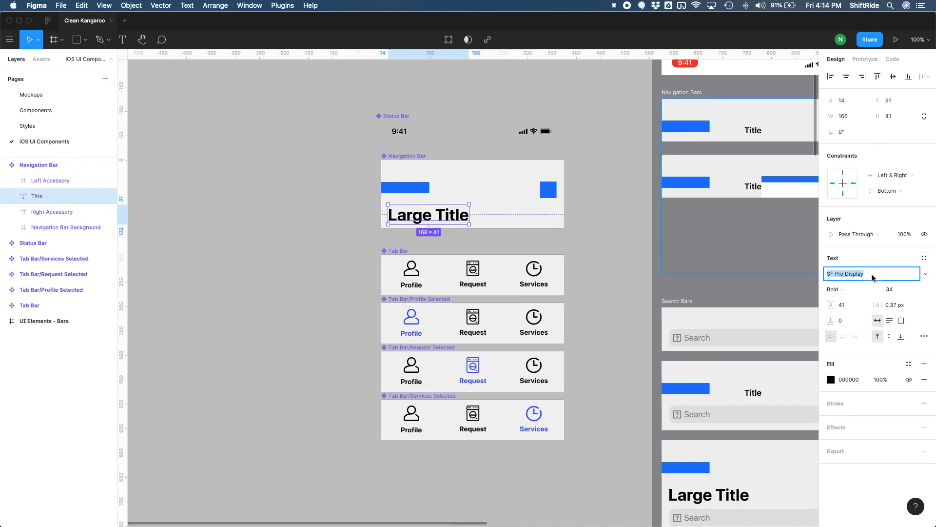
type("Rubik")
key("Return")
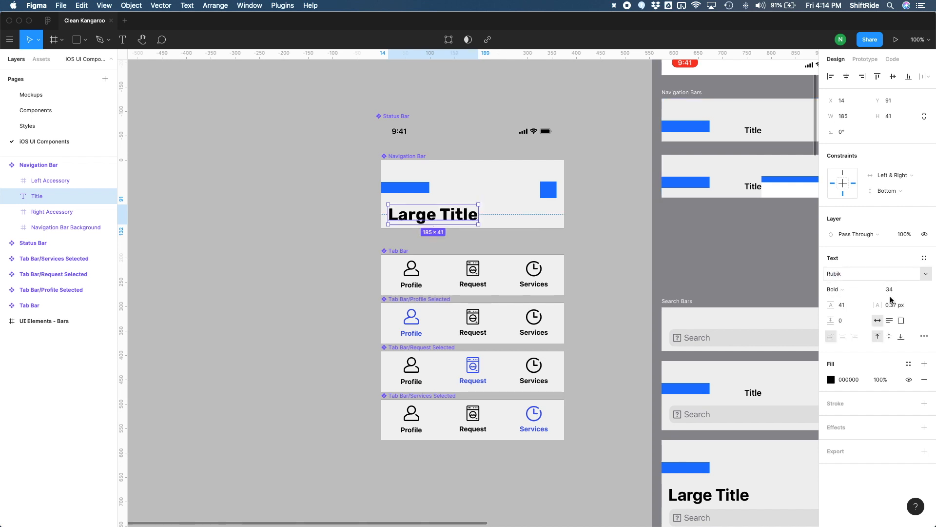
Step: Create a new text style named Header - Rubik 36 pt from the navigation bar's Large Title
left_click(925, 258)
left_click(921, 280)
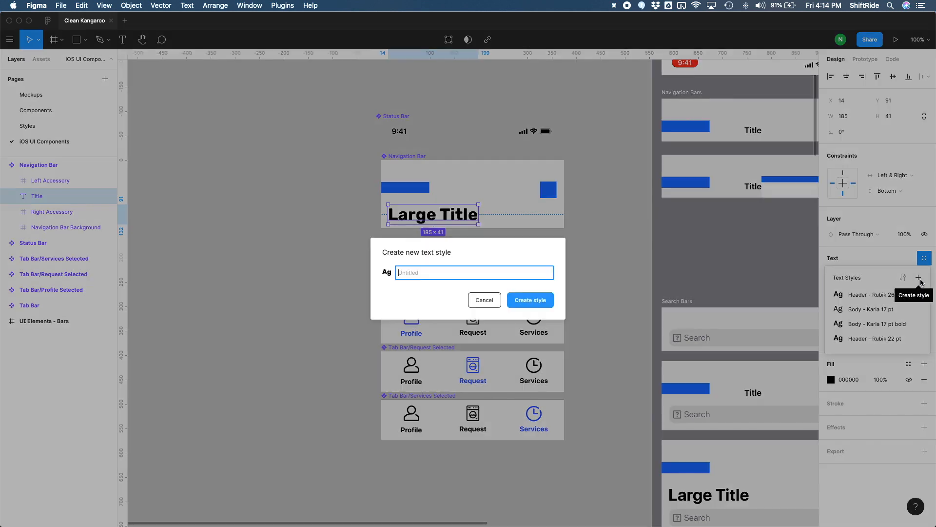
type("Header - Rubik 3")
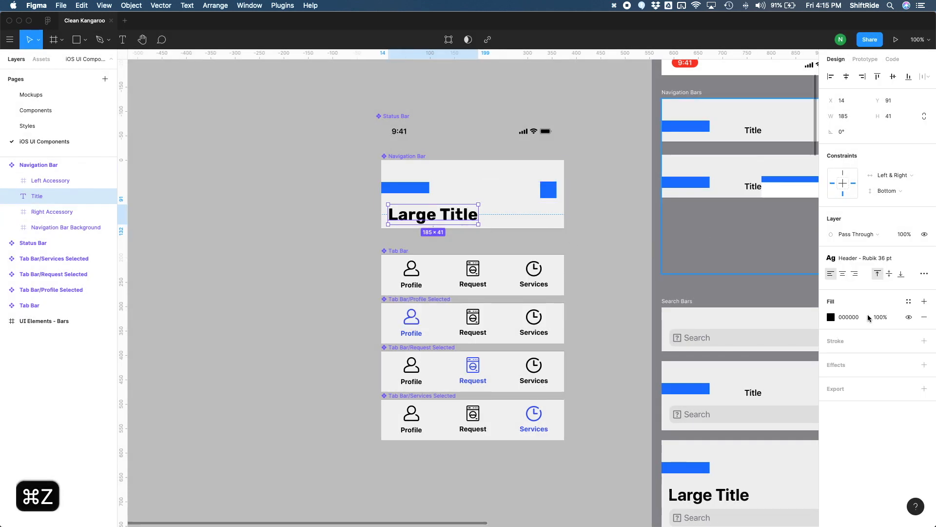
Step: Rename the Large Title's text style to Header - Rubik 34 pt
left_click(894, 258)
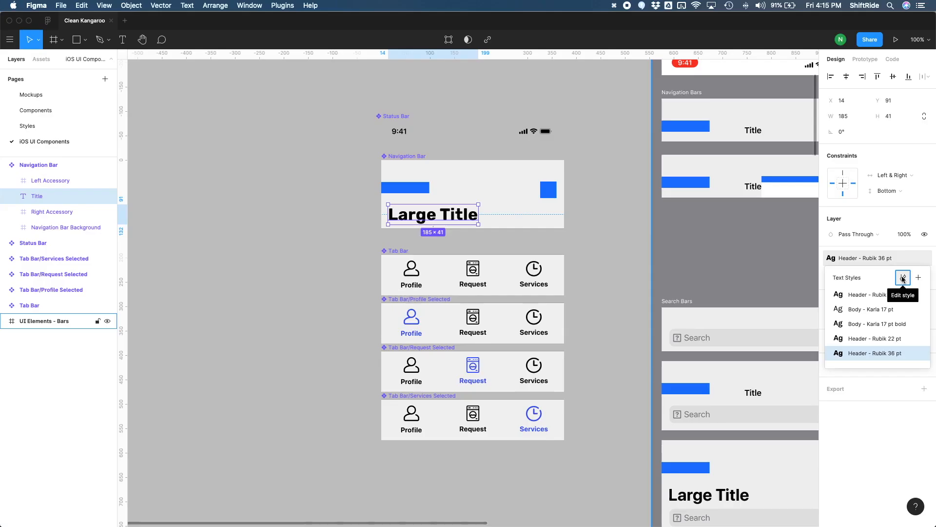
left_click(835, 188)
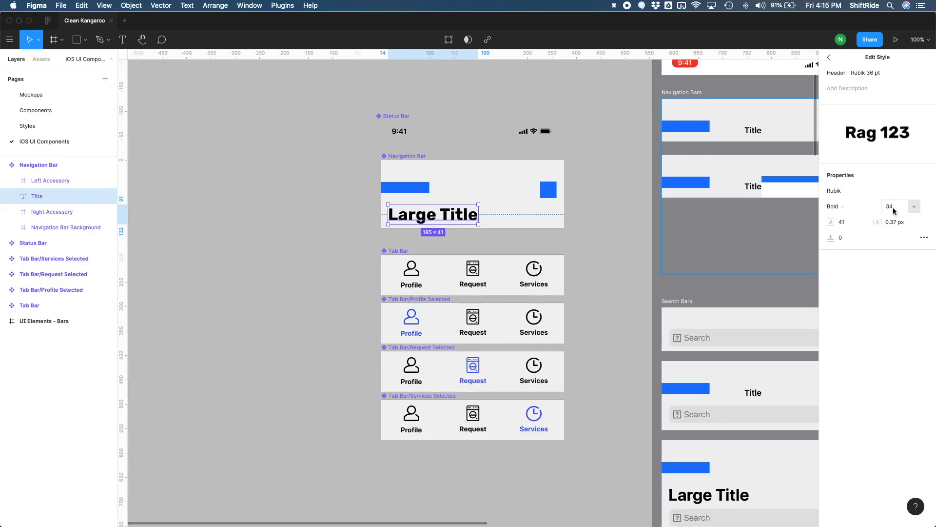
left_click(866, 75)
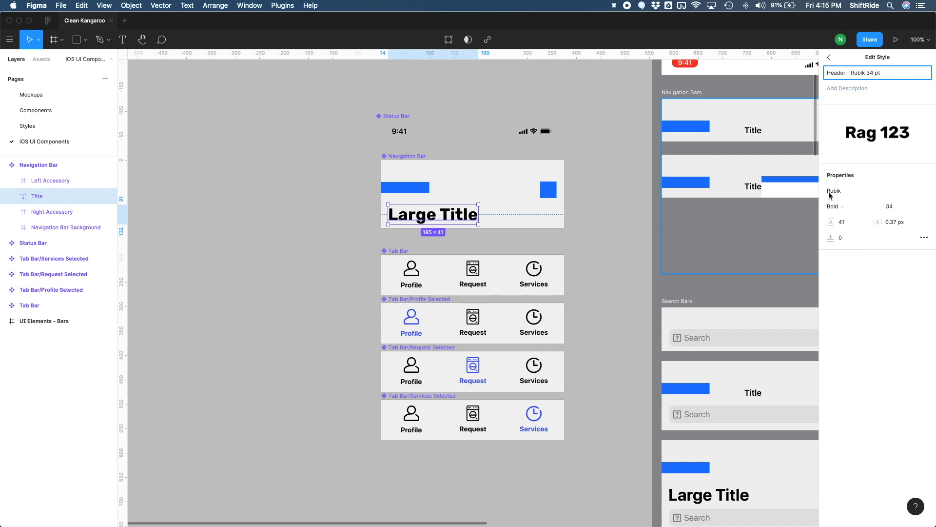
left_click(829, 58)
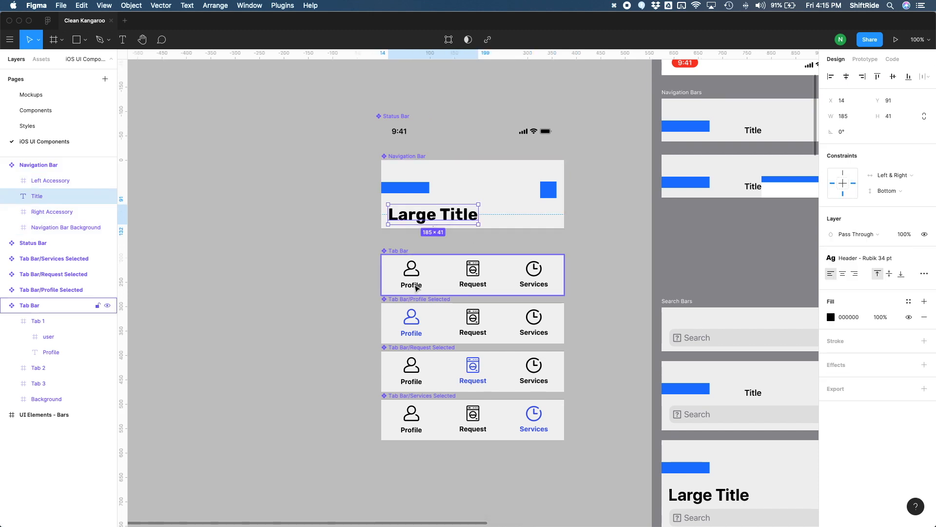
Step: Apply the Body - Karla 17 pt bold text style to the Tab Bar master's Profile label and centre it under its icon at Y 48
double_click(415, 286)
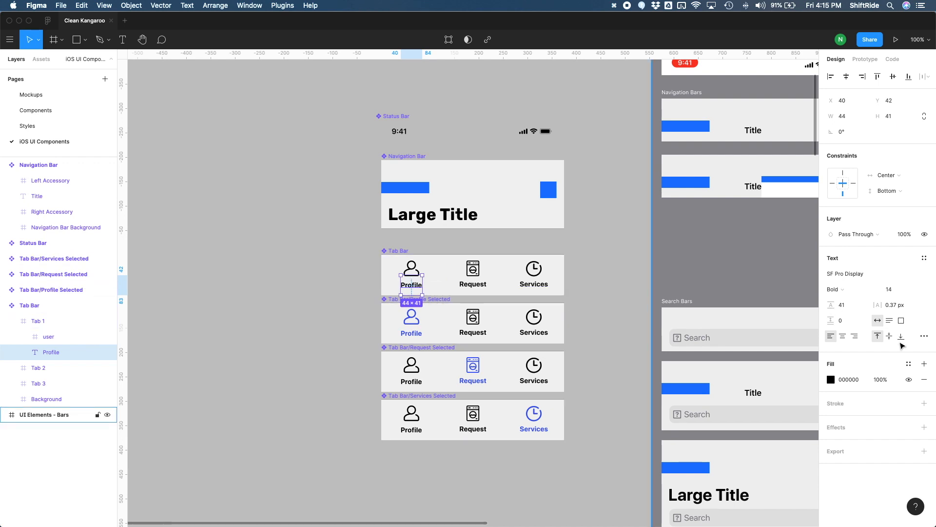
left_click(925, 258)
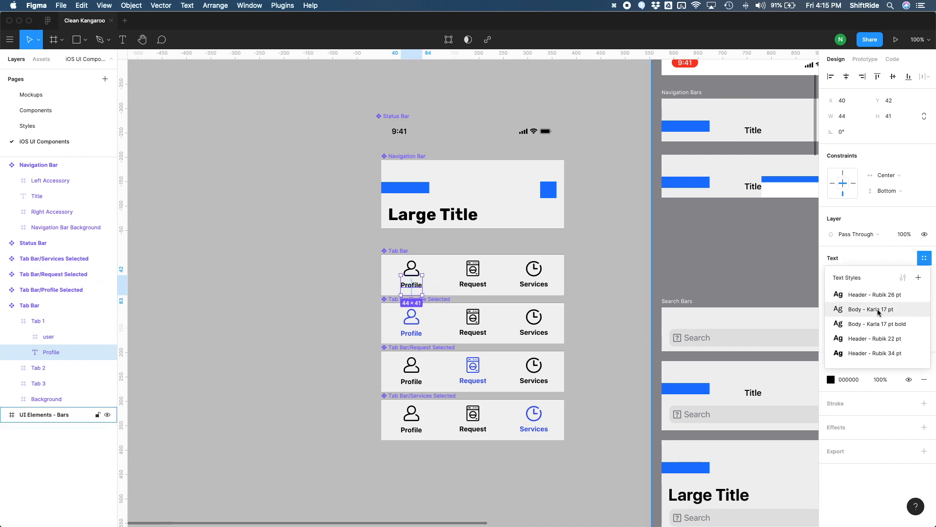
left_click(873, 325)
left_click_drag(418, 279, 416, 282)
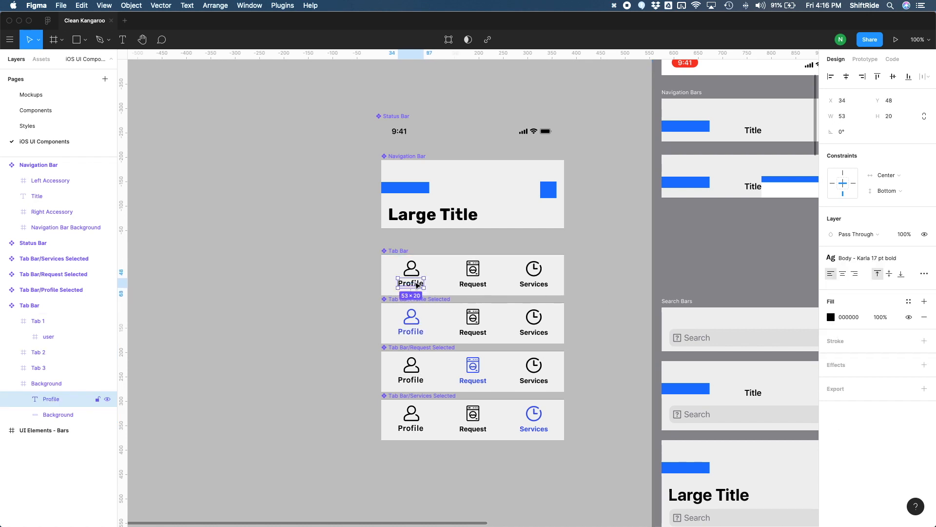
left_click(415, 271, "shift")
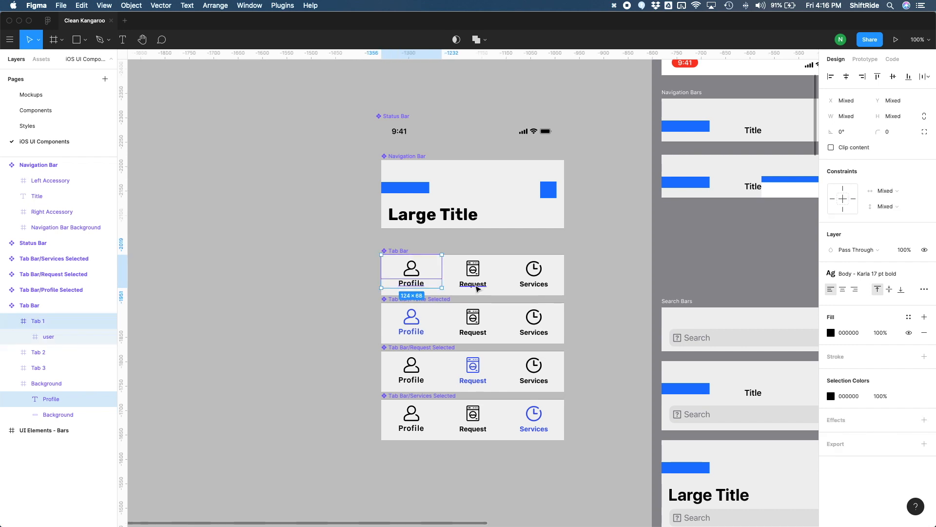
Step: Apply the Body - Karla 17 pt bold text style to the Request and Services labels in the Tab Bar master component
left_click(476, 286)
left_click(534, 284, "shift")
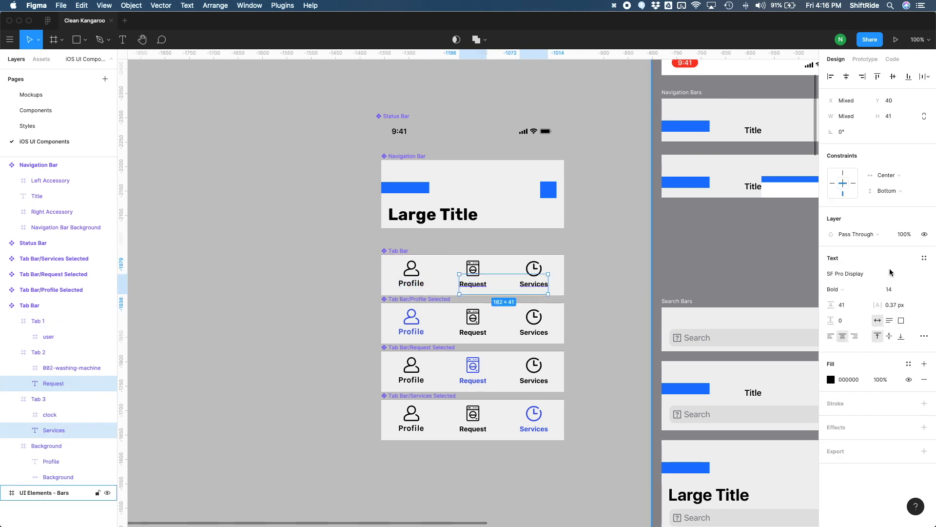
left_click(925, 259)
left_click(849, 312)
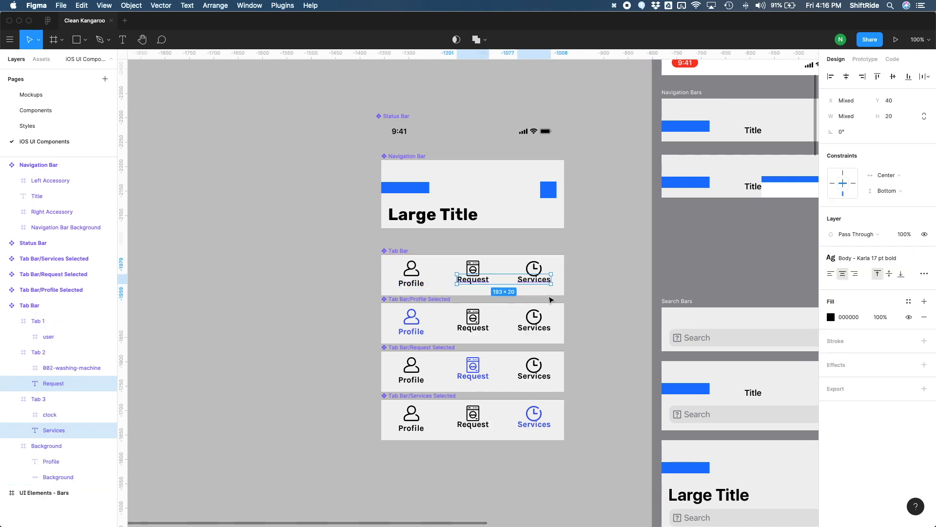
key("super+z")
Step: Move the Services label in the Tab Bar master down to Y 48, level with the Profile label
left_click(534, 281)
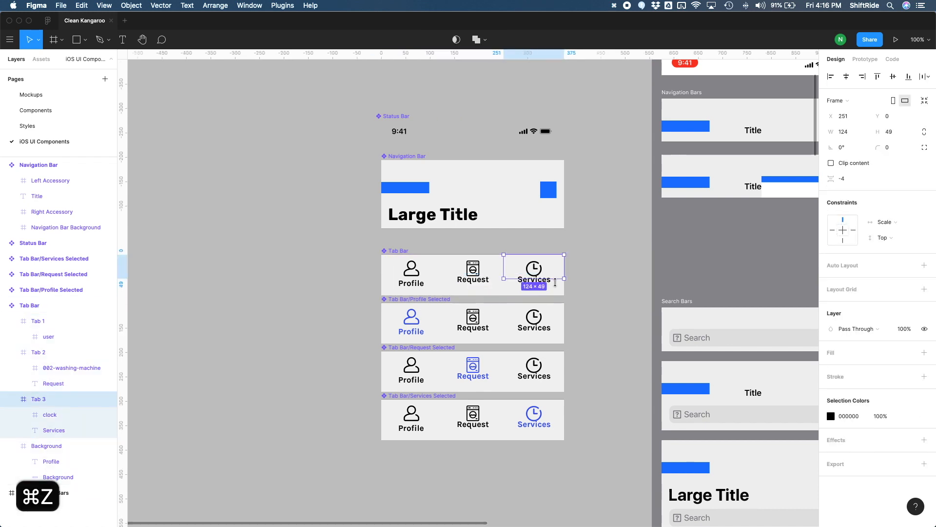
left_click(534, 281)
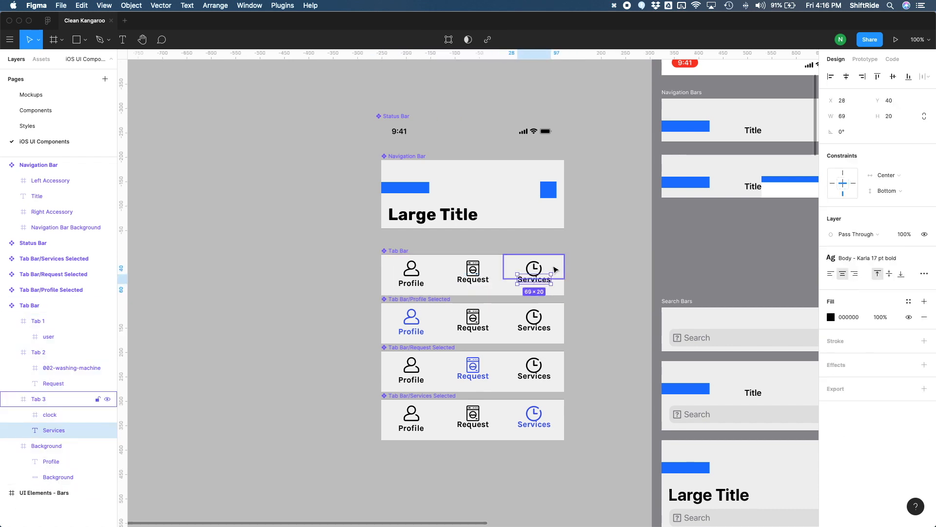
key("Down")
key("Down")
key("Down")
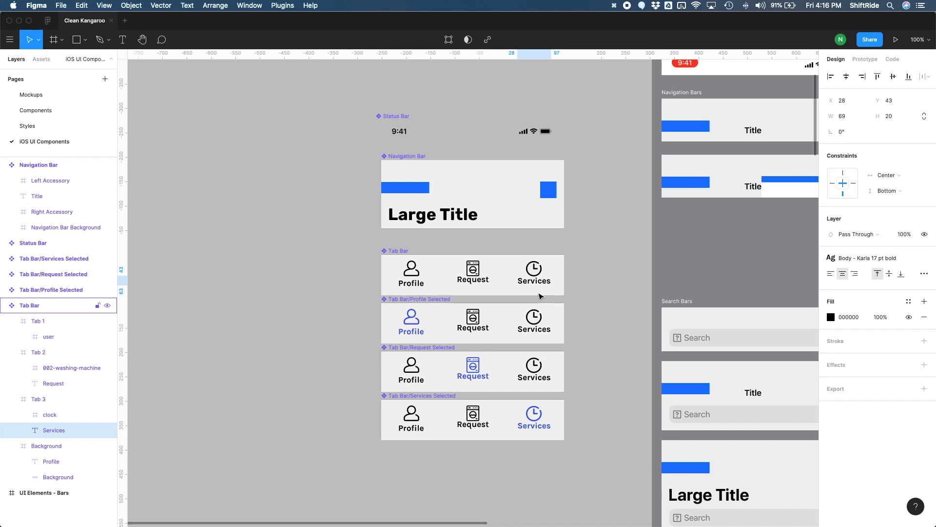
key("Down")
key("Down")
key("Down")
key("Down")
key("Down")
key("Down")
key("Return")
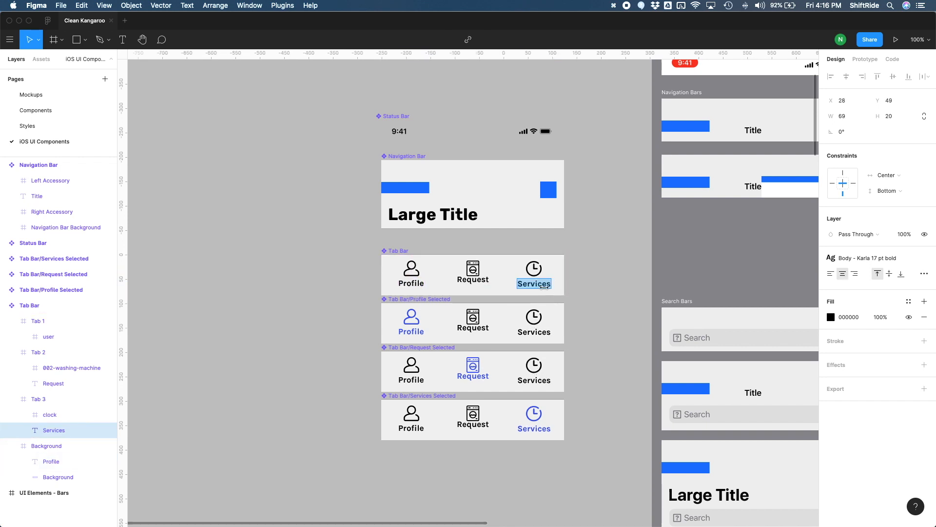
key("Escape")
key("alt")
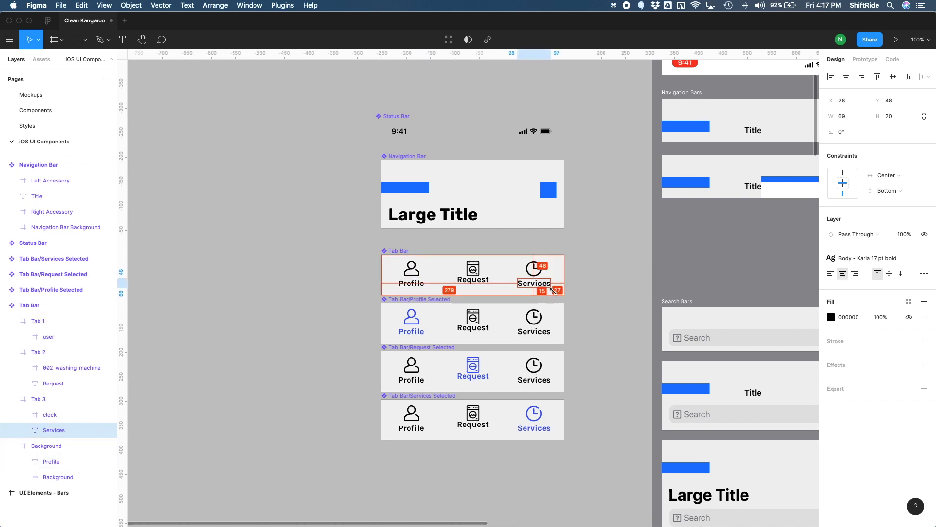
Step: Move the Request label in the Tab Bar master down to Y 48, beneath the washing machine icon
left_click(481, 288)
key("alt+Down")
key("alt+Down")
key("alt+Down")
key("alt+Down")
key("alt+Down")
key("alt+Down")
key("alt+Down")
key("alt+Down")
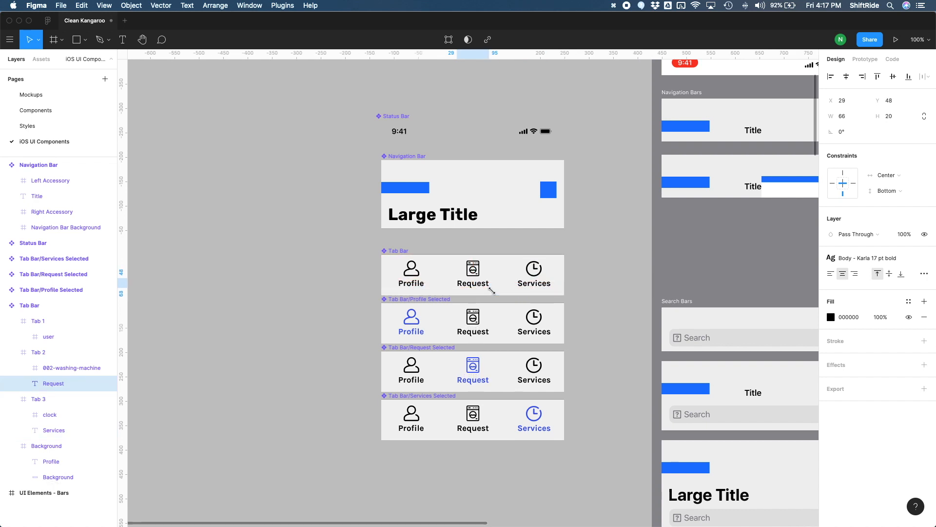
left_click(473, 269, "shift")
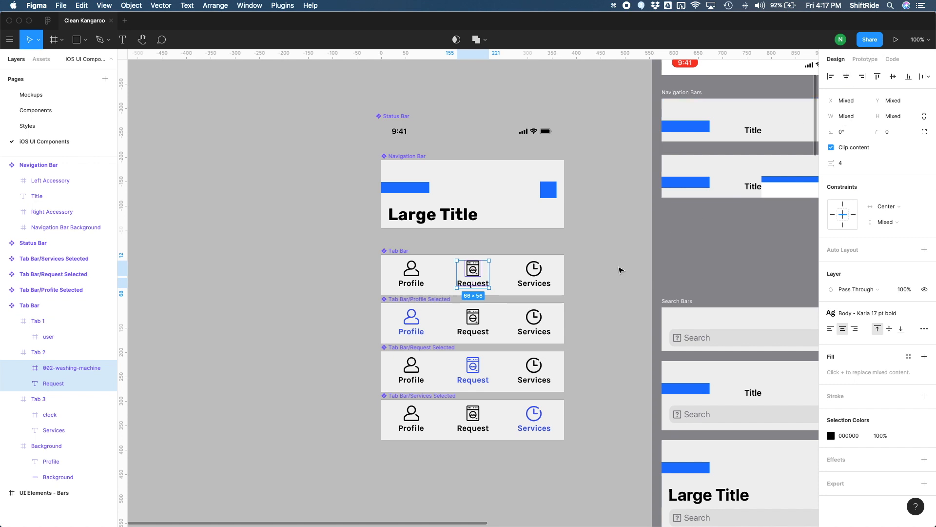
left_click(609, 281)
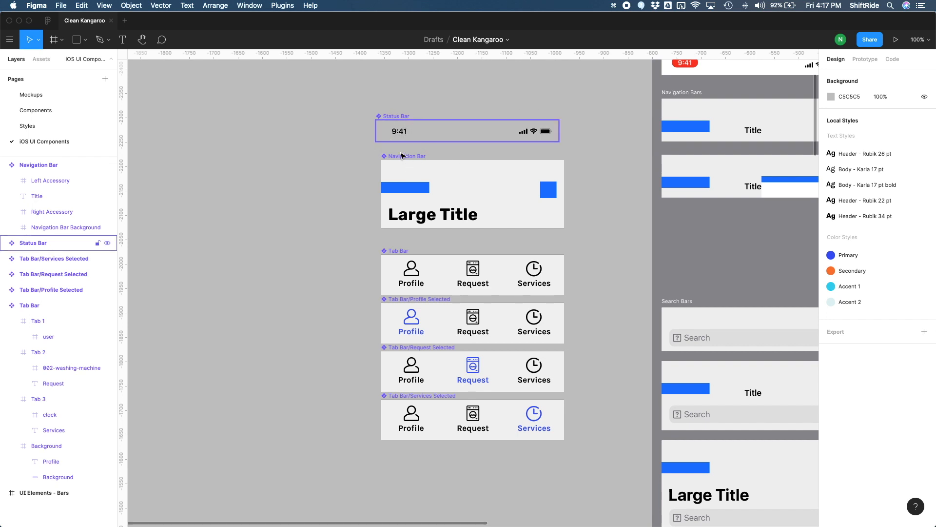
Step: On the Mockups page, apply the Body - Karla 17 pt bold text style to the Profile screen's Edit link and shift it slightly down
left_click(36, 96)
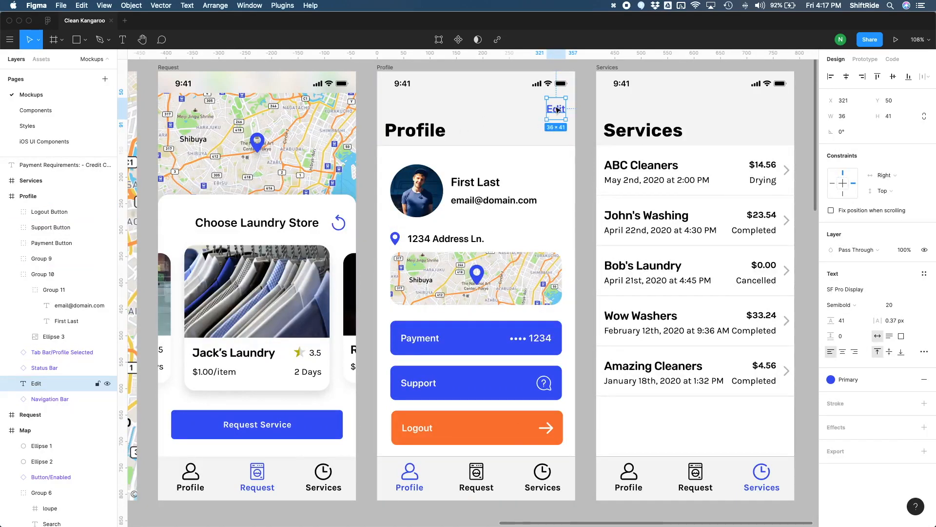
left_click(925, 274)
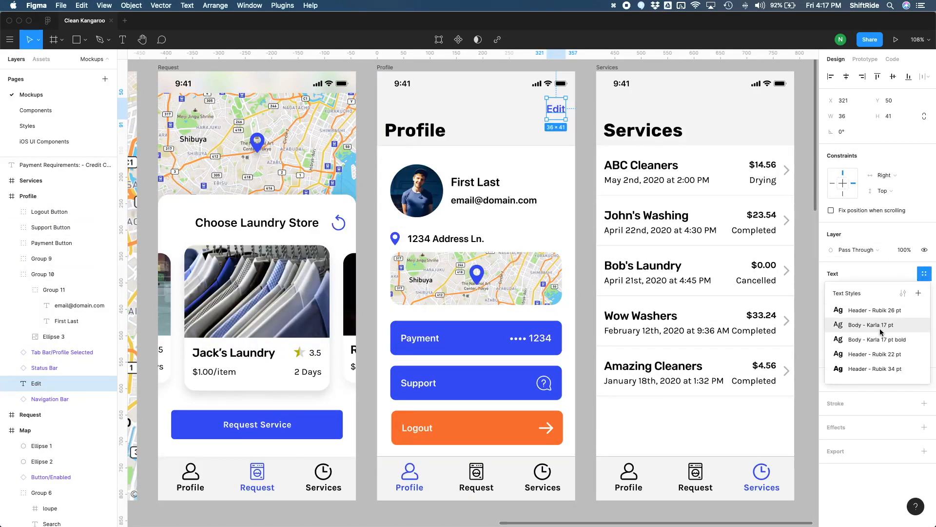
left_click(877, 340)
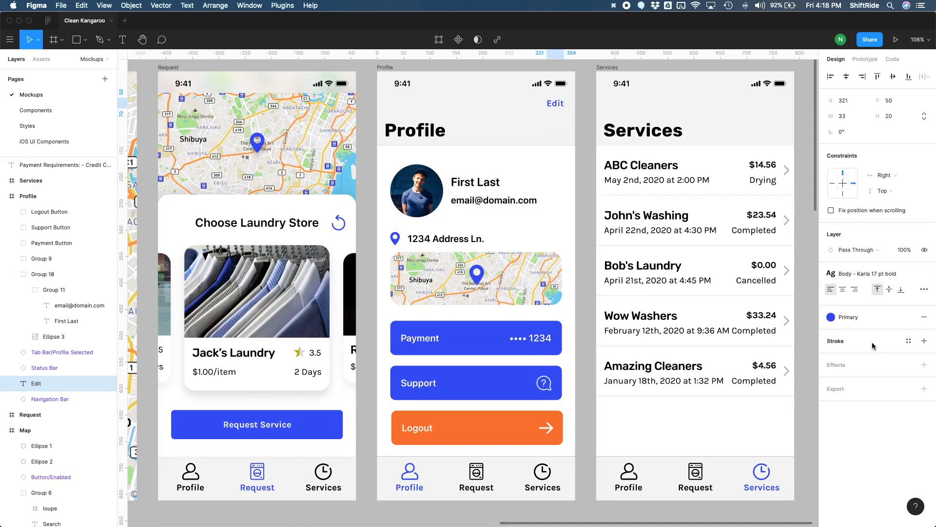
left_click_drag(556, 103, 555, 105)
Step: Apply the Header - Rubik 22 pt text style to the Request screen's Choose Laundry Store heading
left_click(291, 225)
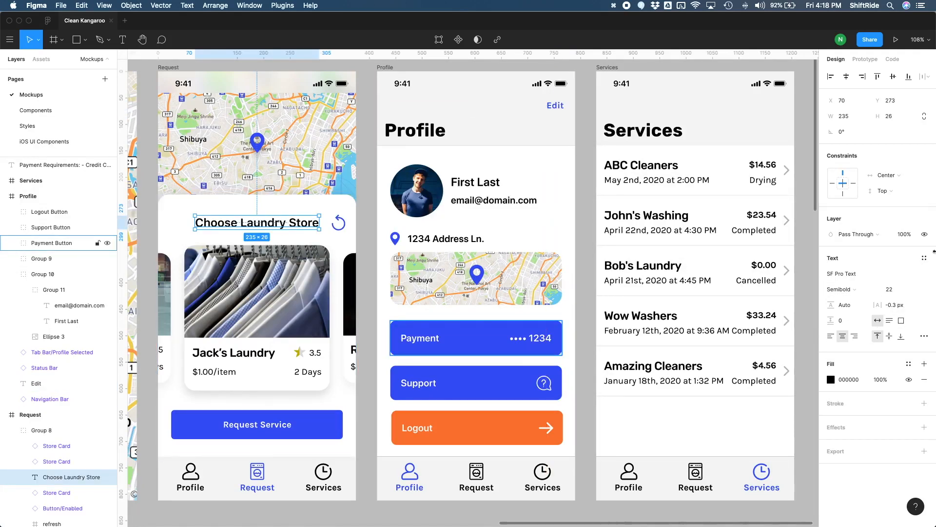
left_click(926, 259)
left_click(873, 295)
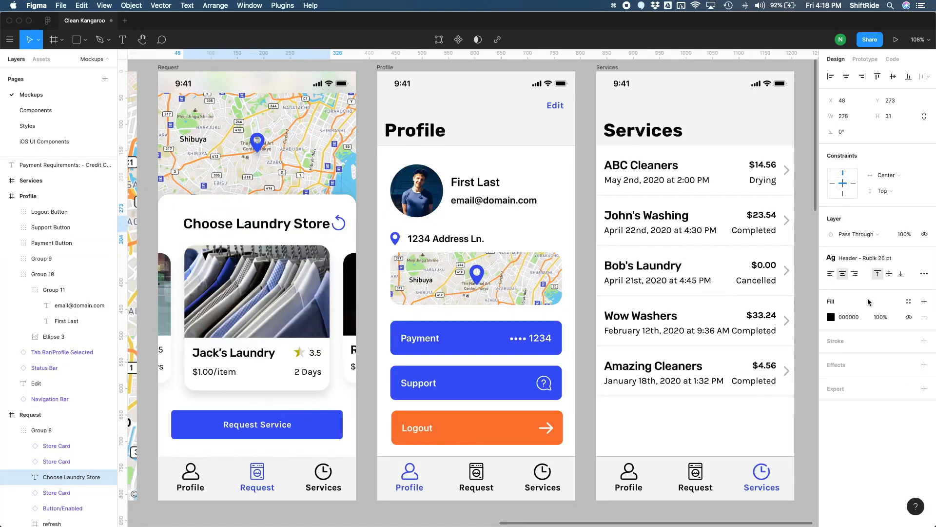
left_click(925, 259)
left_click(908, 118)
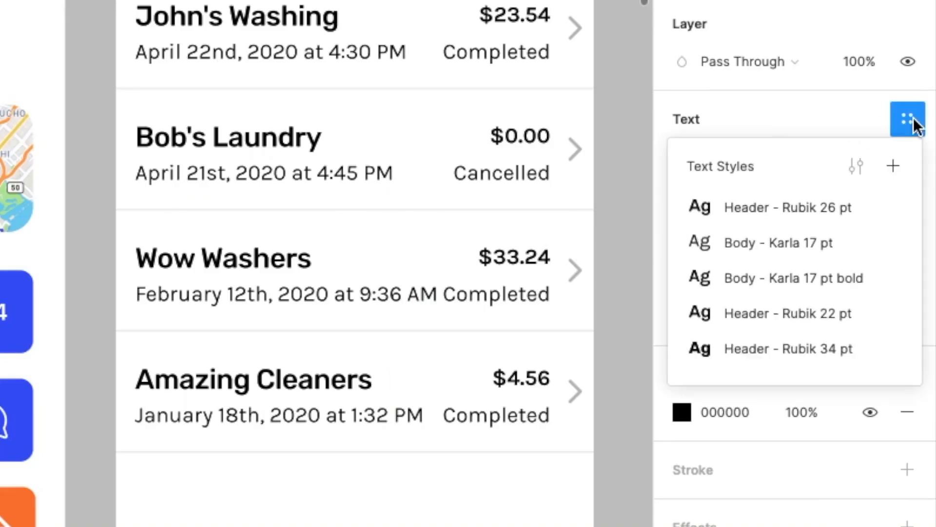
left_click(769, 318)
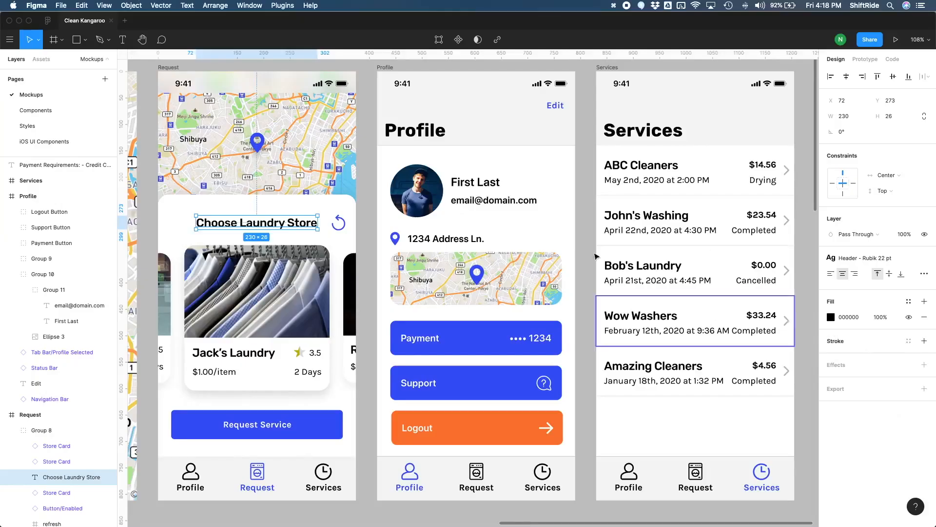
left_click(340, 223)
left_click(372, 219)
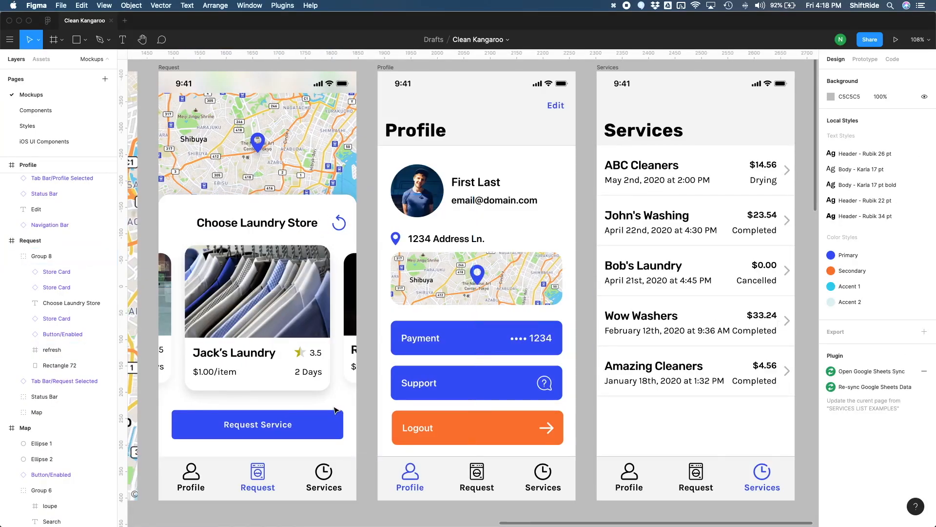
Step: Apply the Body - Karla 17 pt text style to the email line on the Profile screen
scroll(335, 411, "left", 2)
scroll(335, 410, "right", 3)
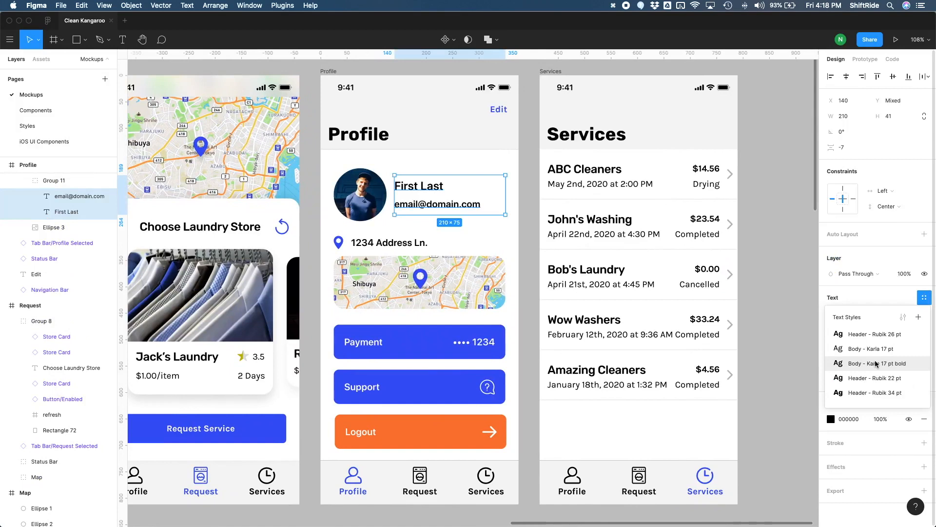
left_click(501, 209)
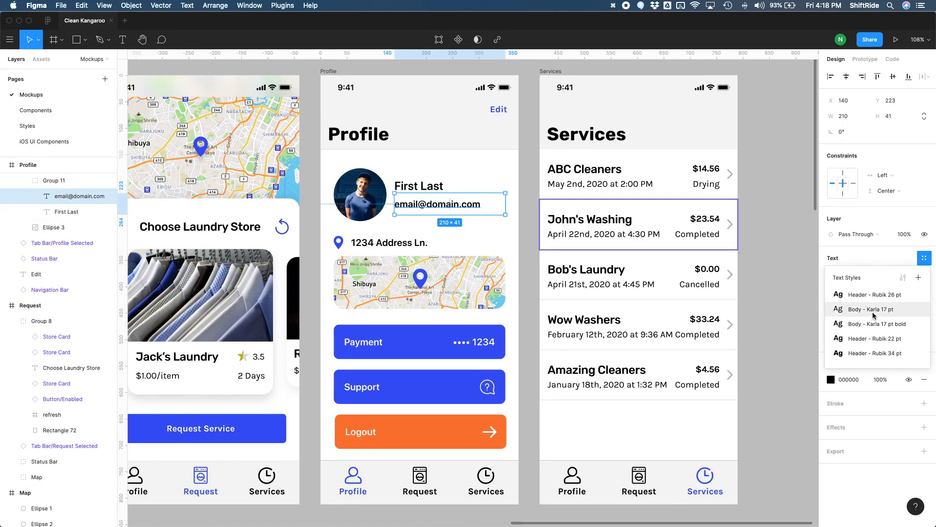
left_click(873, 309)
Step: Apply the Header - Rubik 22 pt text style to the Profile screen's name line and shift the name and email lines slightly down beside the photo
left_click(467, 192)
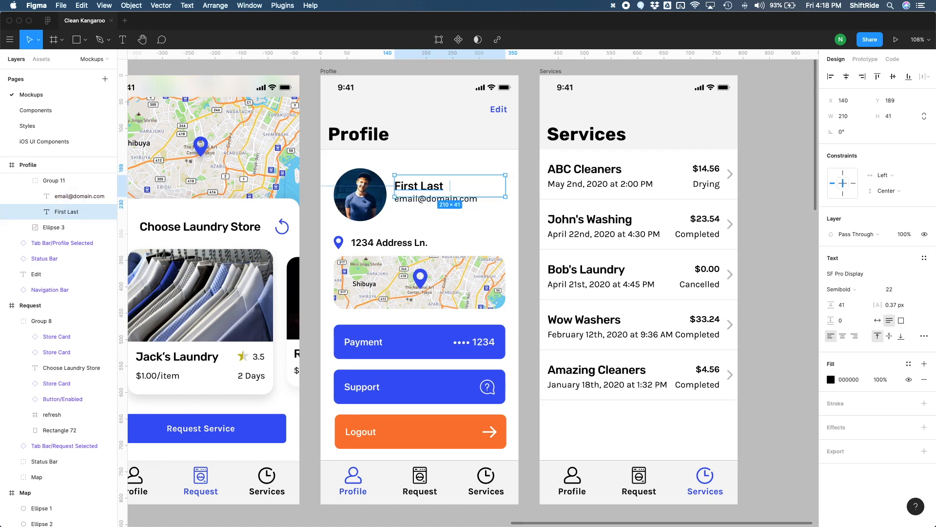
left_click(924, 258)
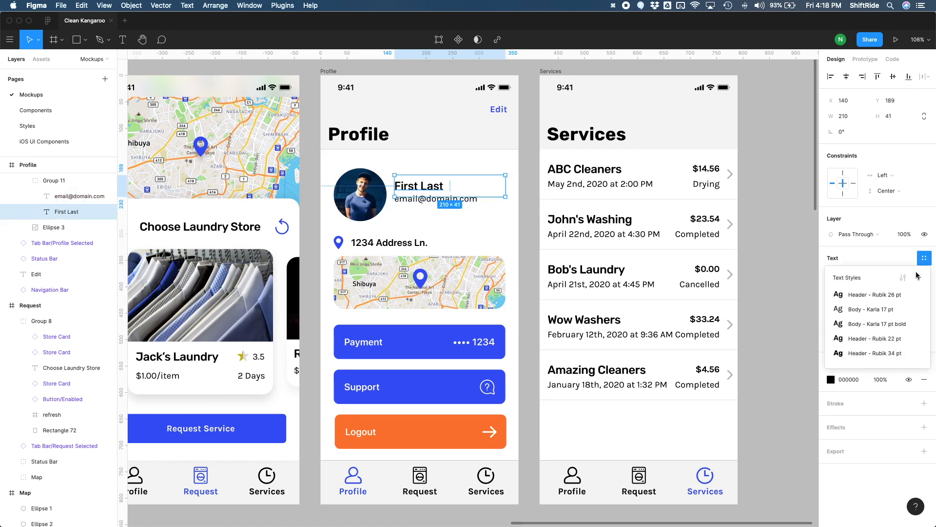
left_click(862, 324)
key("super+z")
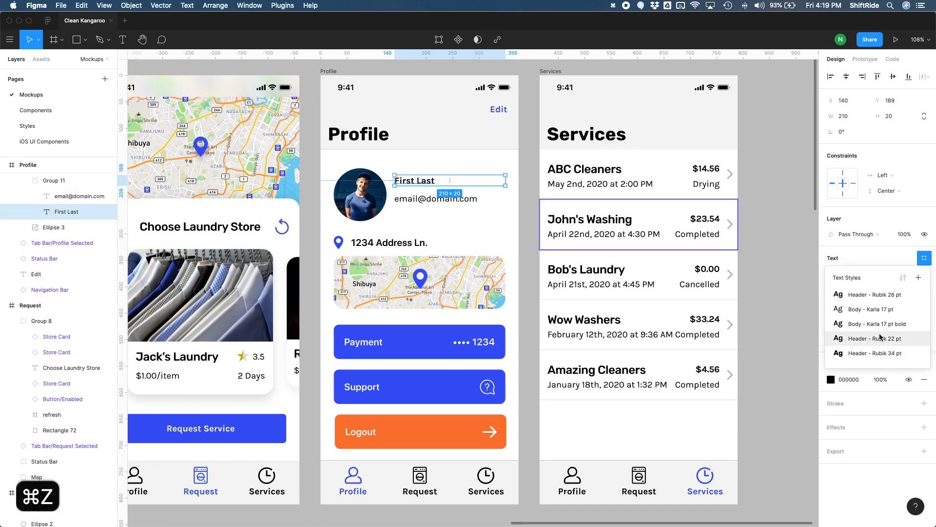
left_click(881, 338)
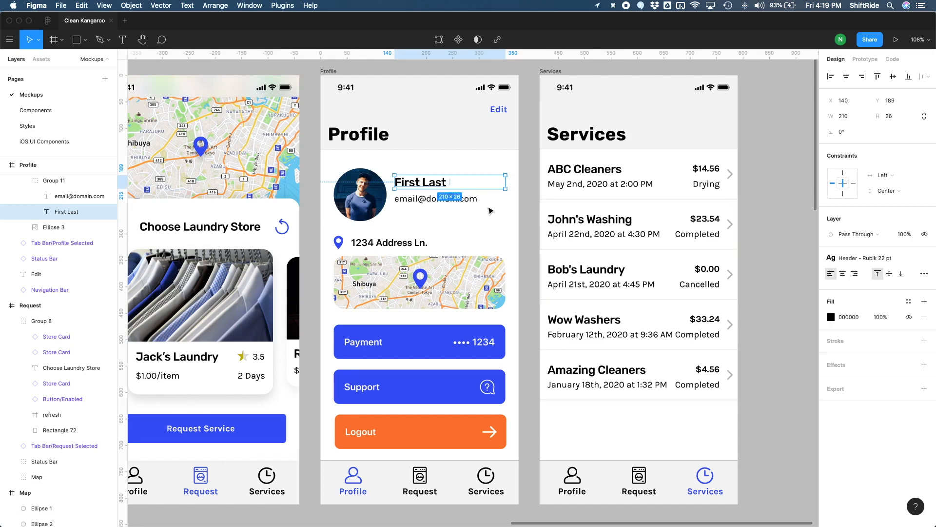
left_click(469, 201, "shift")
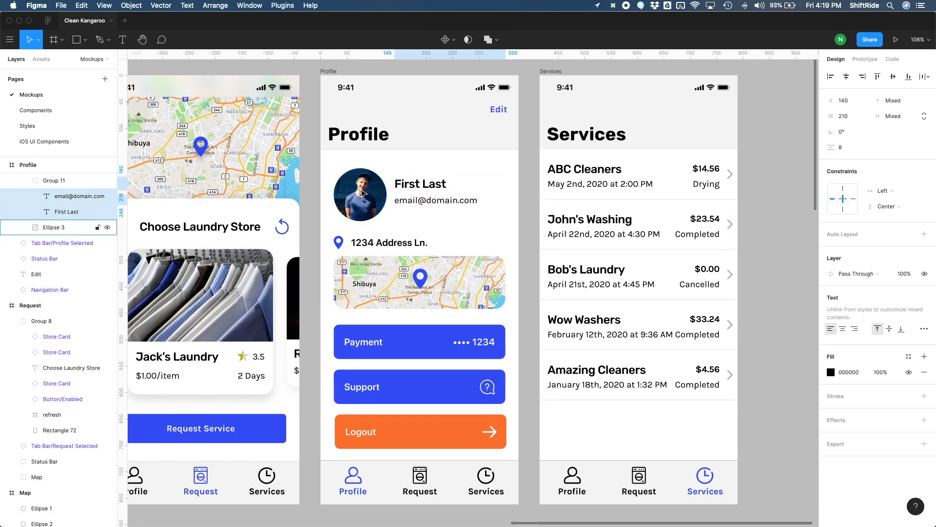
Step: Nudge the name and email lines a little further down so they sit centered beside the profile photo
key("Down")
key("Down")
key("Down")
key("Down")
key("Down")
key("Down")
key("Down")
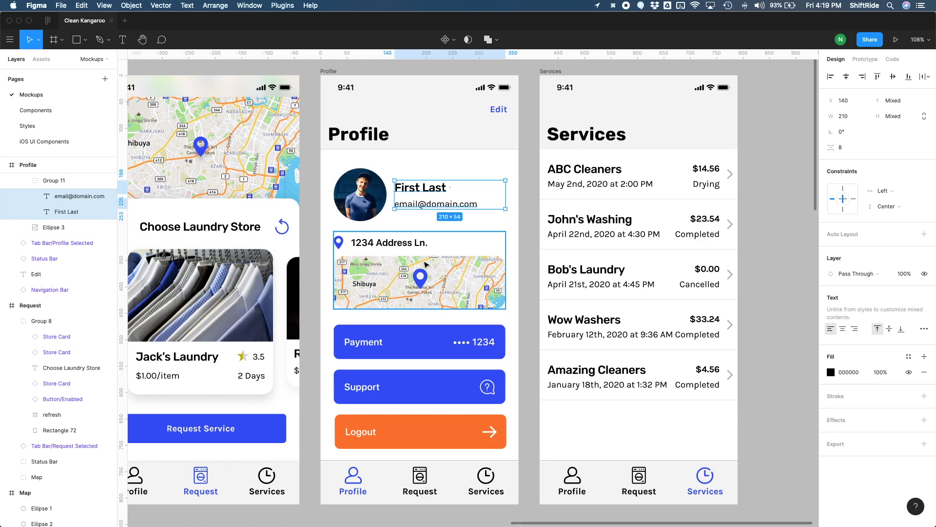
Step: Apply the Body - Karla 17 pt bold style to the Profile screen's address line and Payment button labels, centering those labels vertically in the button
double_click(401, 247)
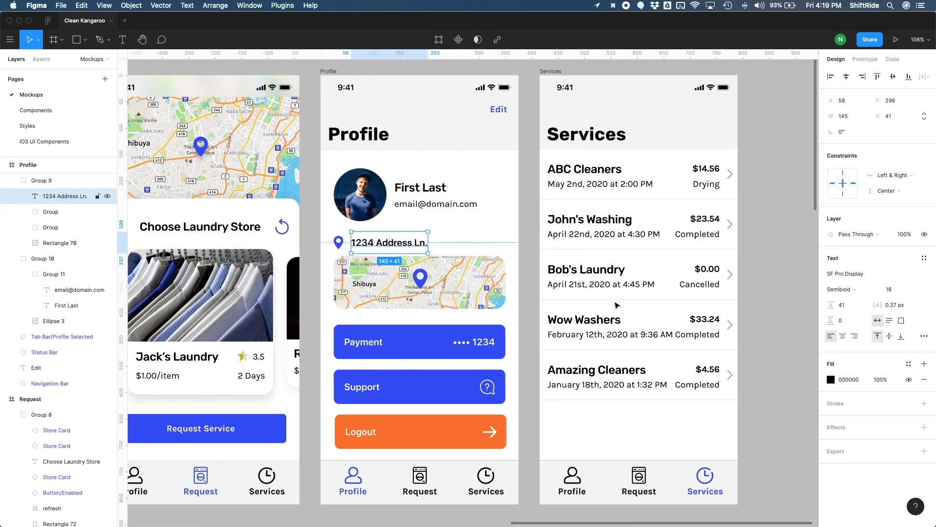
left_click(925, 258)
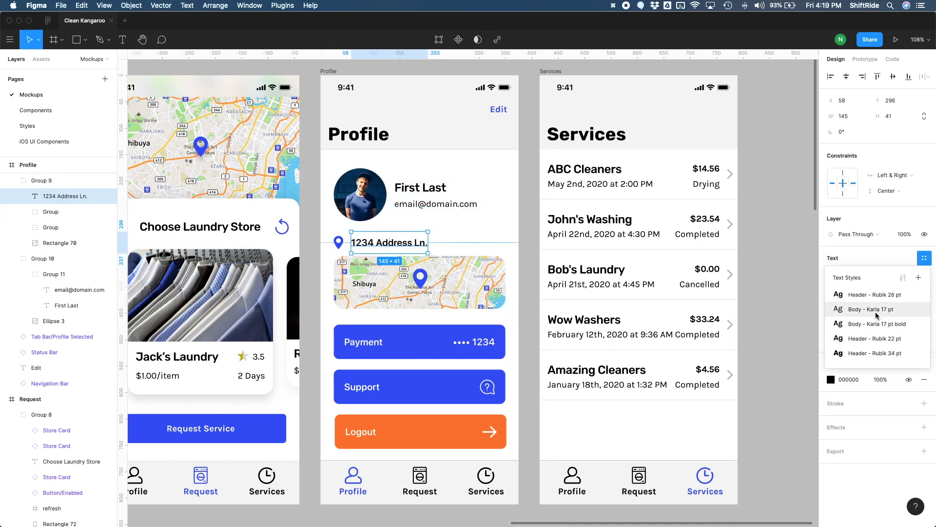
left_click(878, 324)
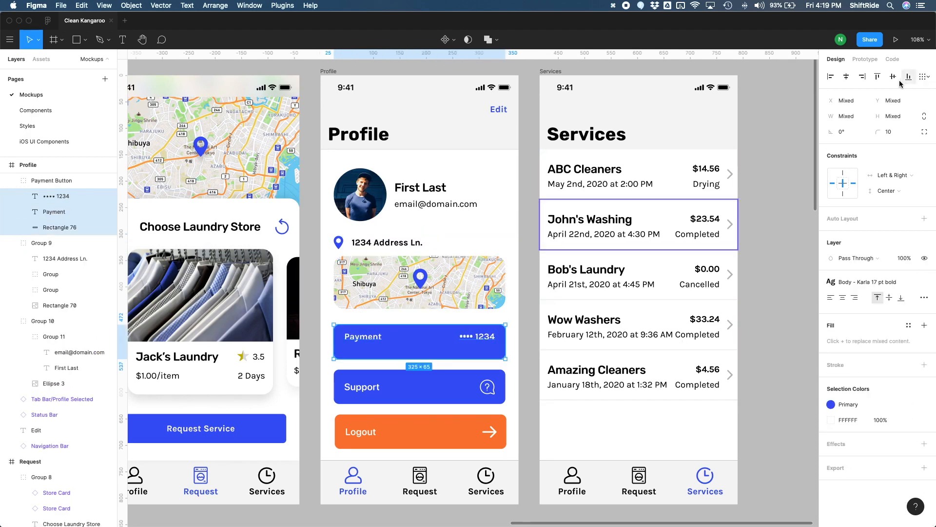
left_click(894, 77)
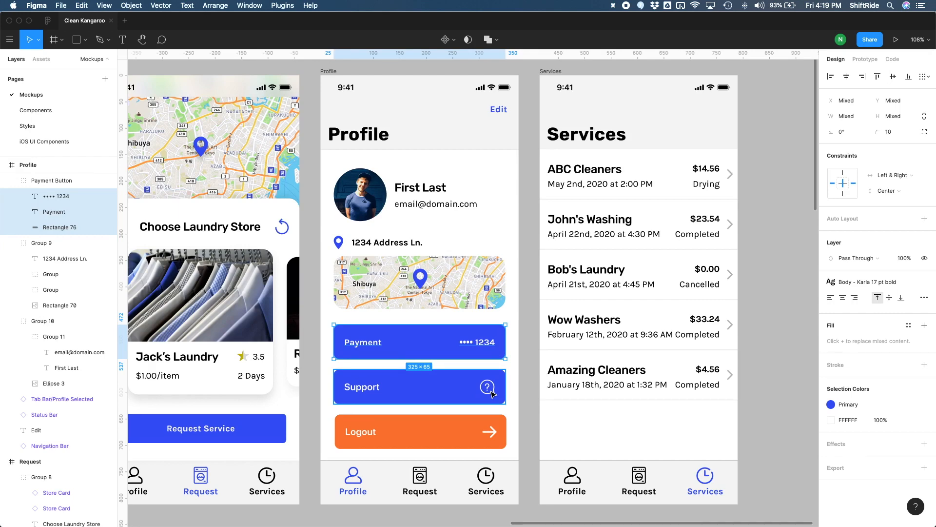
Step: Apply the Body - Karla 17 pt bold style to the Support button's label and center it vertically in the button
double_click(361, 387)
left_click(924, 260)
left_click(882, 325)
left_click(438, 388, "shift")
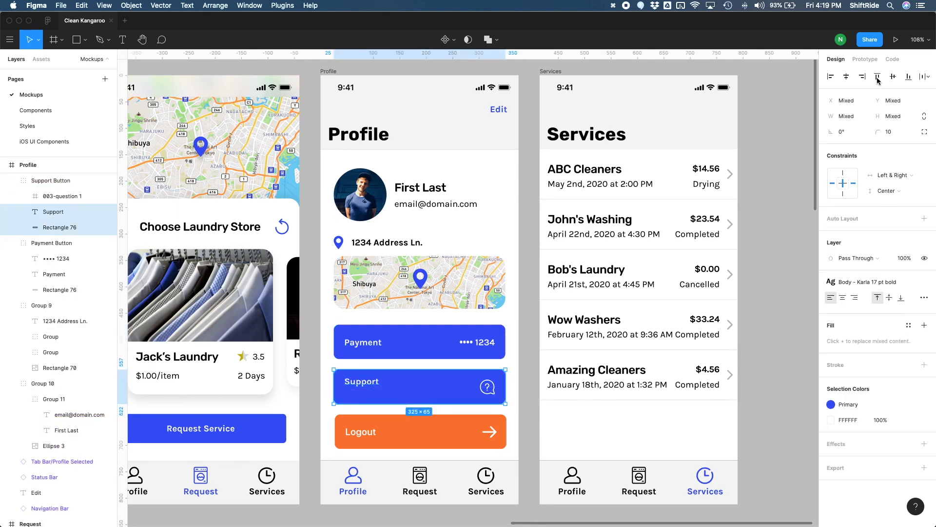
left_click(894, 77)
Step: Apply the Body - Karla 17 pt bold style to the Logout button's label and center it vertically in the button
double_click(369, 434)
left_click(924, 259)
left_click(860, 327)
left_click(446, 431, "shift")
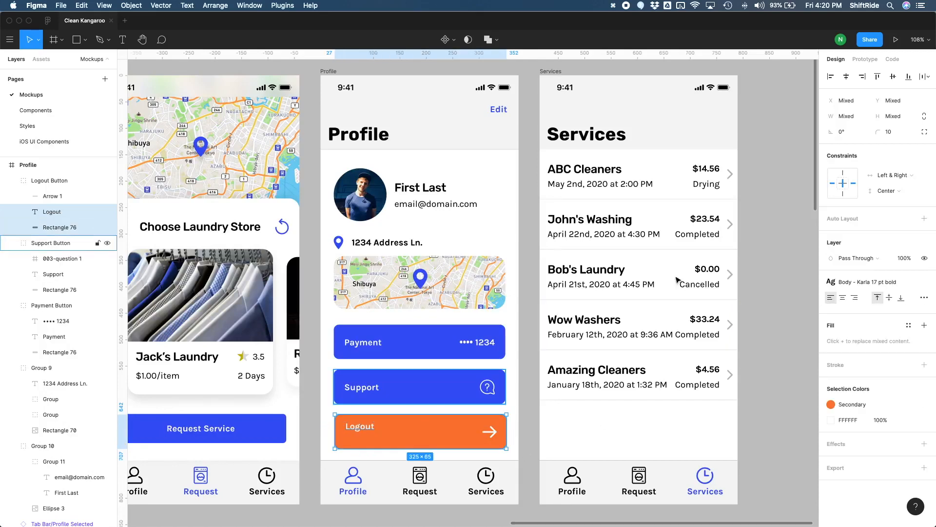
left_click(893, 77)
left_click(531, 403)
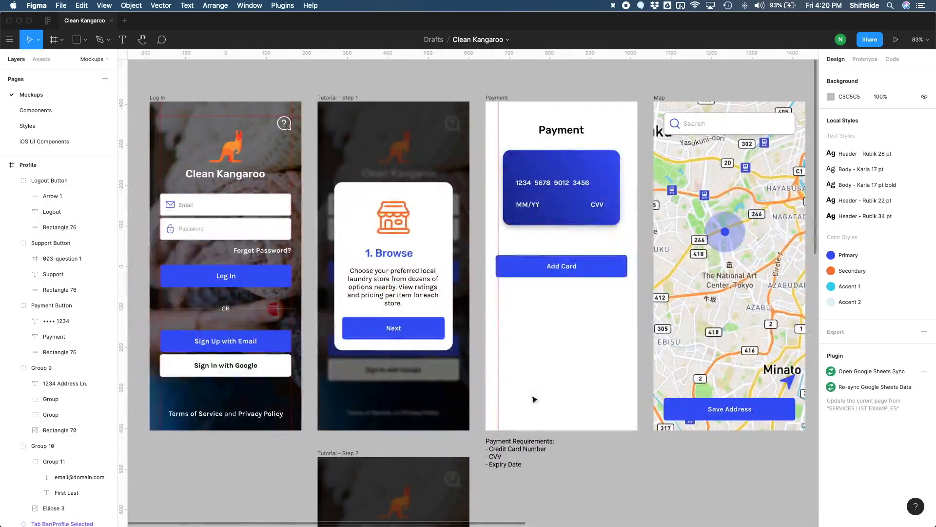
Step: On the Log In screen, apply Body - Karla 17 pt to the Email placeholder, center it vertically in its field, and select the Password placeholder
scroll(534, 399, "down", 2)
scroll(534, 399, "left", 3)
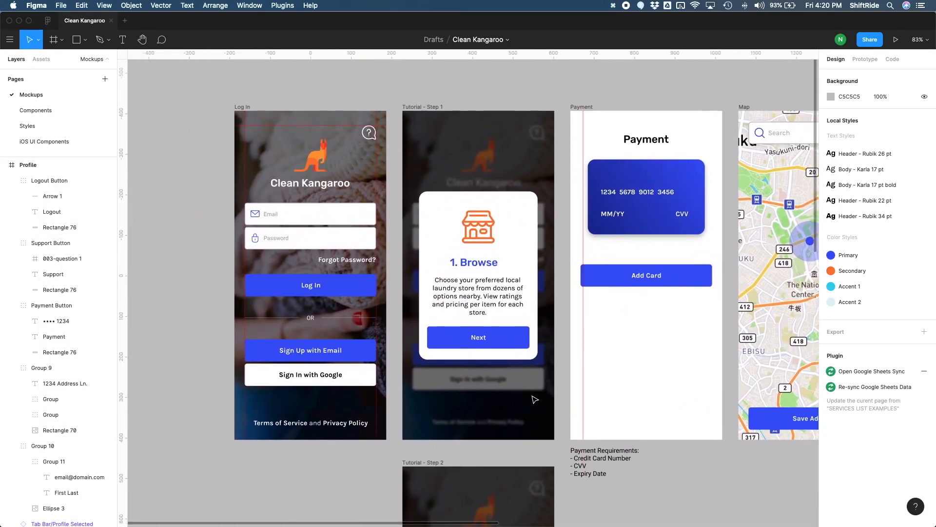
scroll(535, 399, "down", 5)
scroll(535, 399, "up", 6)
scroll(535, 399, "left", 3)
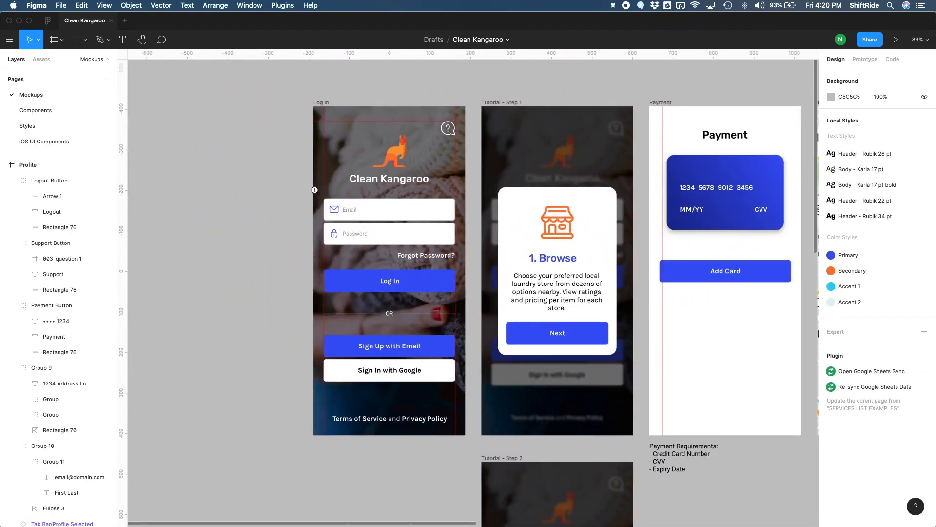
left_click_drag(303, 189, 471, 257)
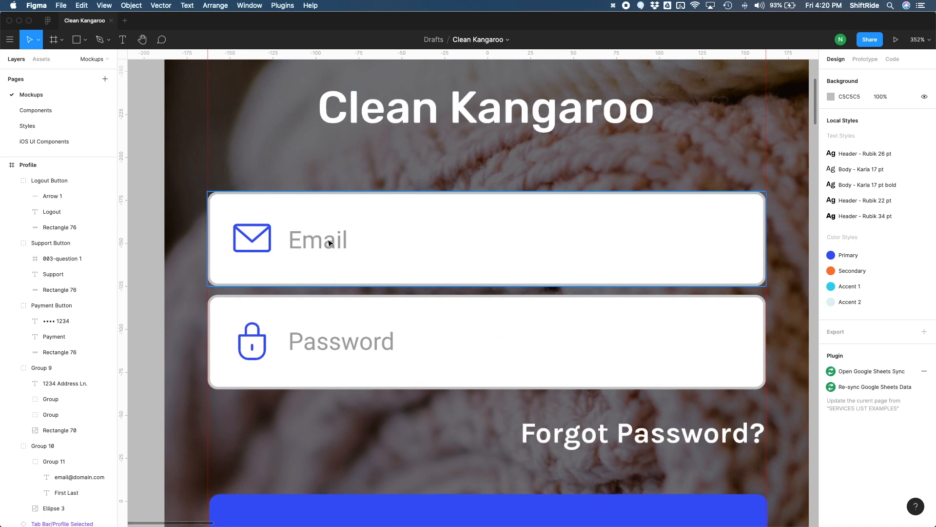
double_click(344, 241)
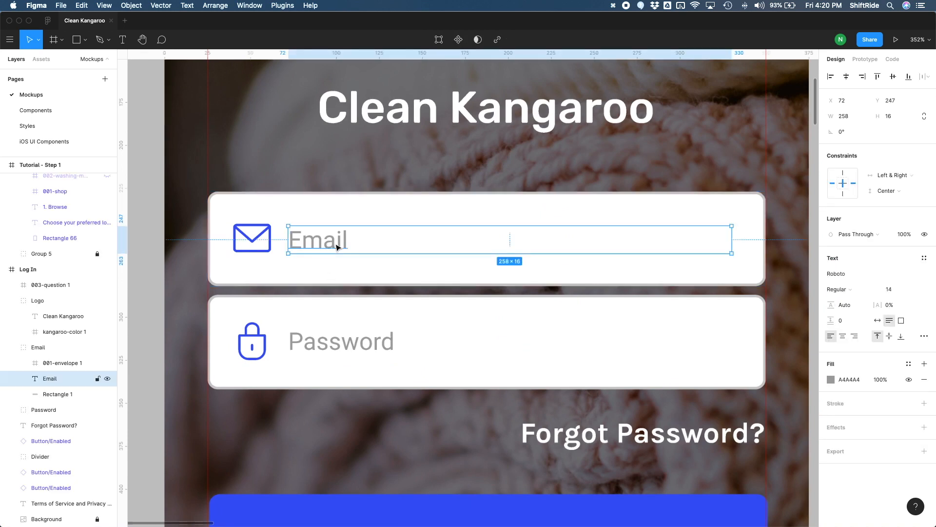
left_click(925, 258)
left_click(881, 315)
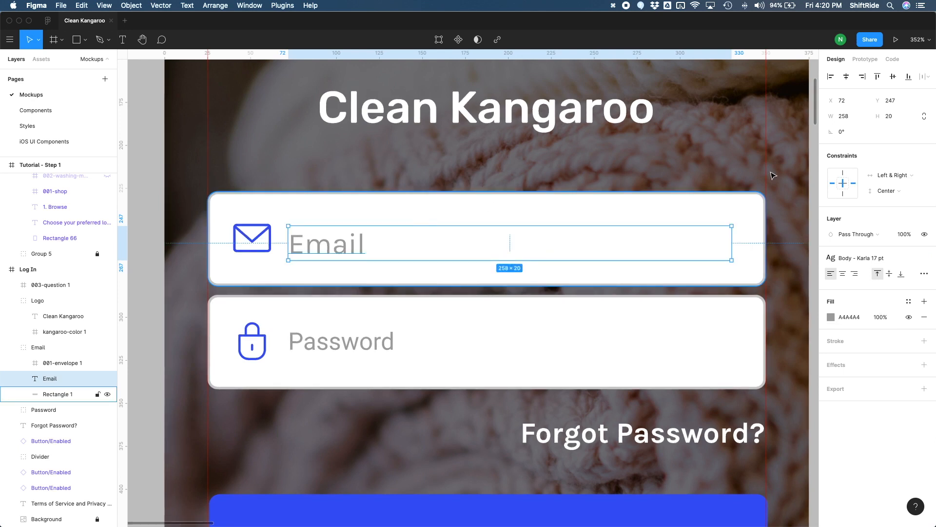
left_click(735, 207, "shift")
left_click(894, 77)
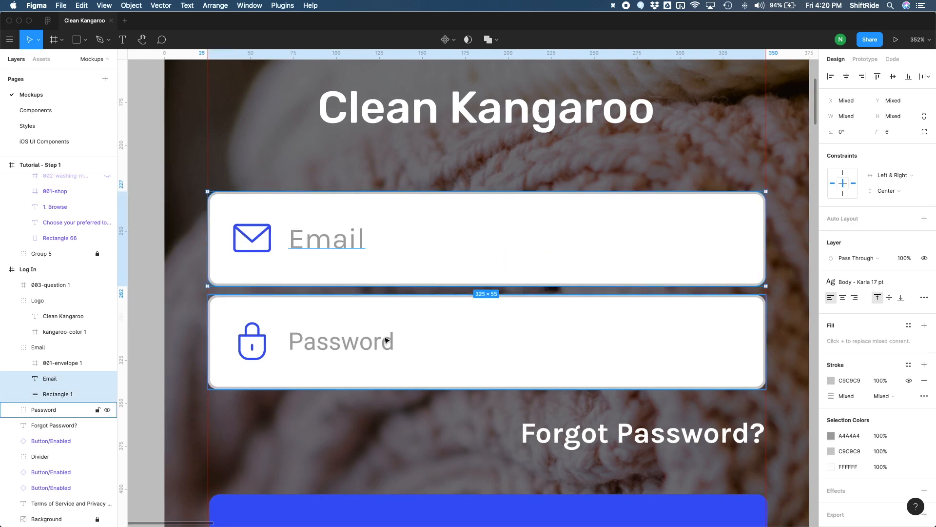
double_click(462, 358)
scroll(561, 325, "down", 5)
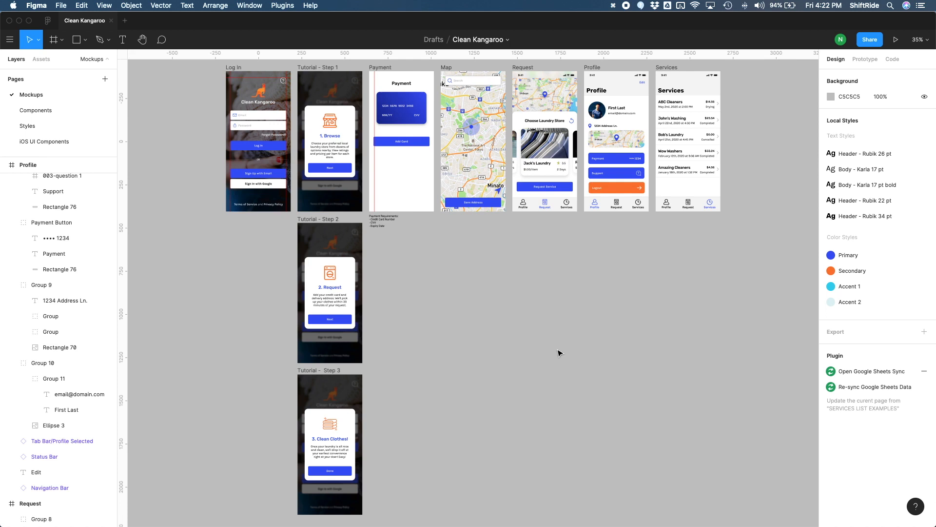
Step: Open the Service List main component from the Bob's Laundry row of the Services screen
key("z")
left_click_drag(653, 63, 729, 218)
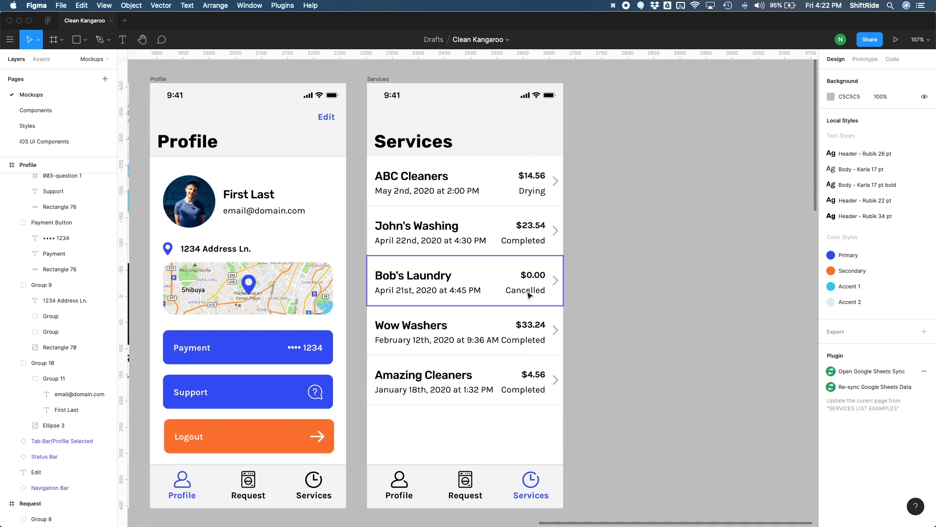
left_click(480, 293)
left_click(853, 217)
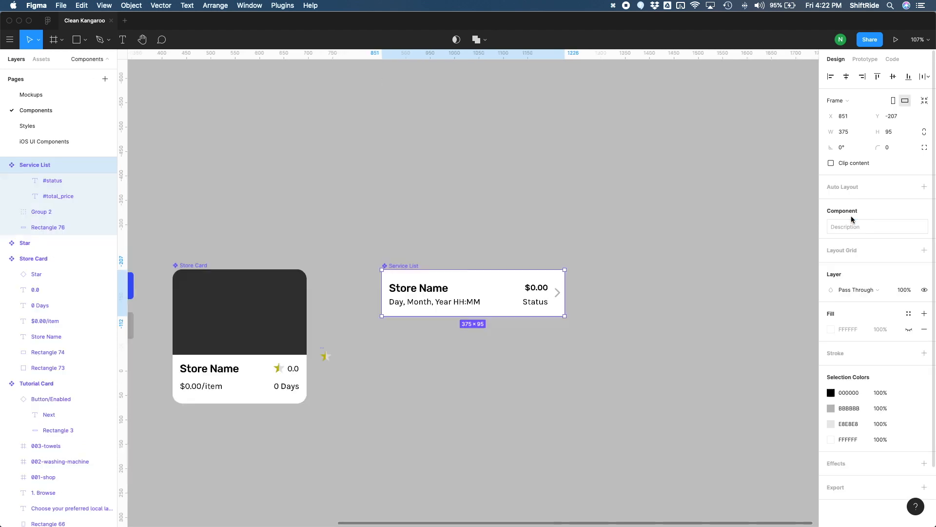
Step: Detach the text style from the Service List component's date line and set its font size to 14
left_click(478, 301)
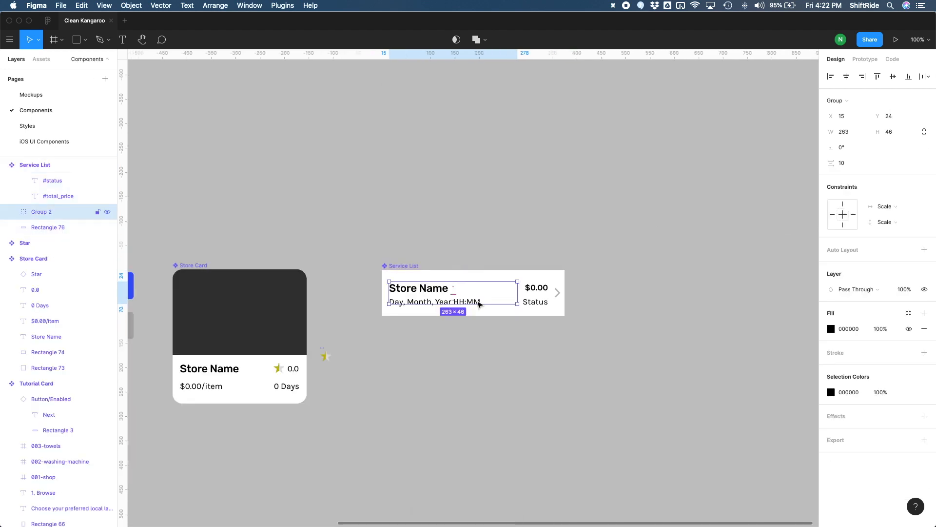
double_click(479, 302)
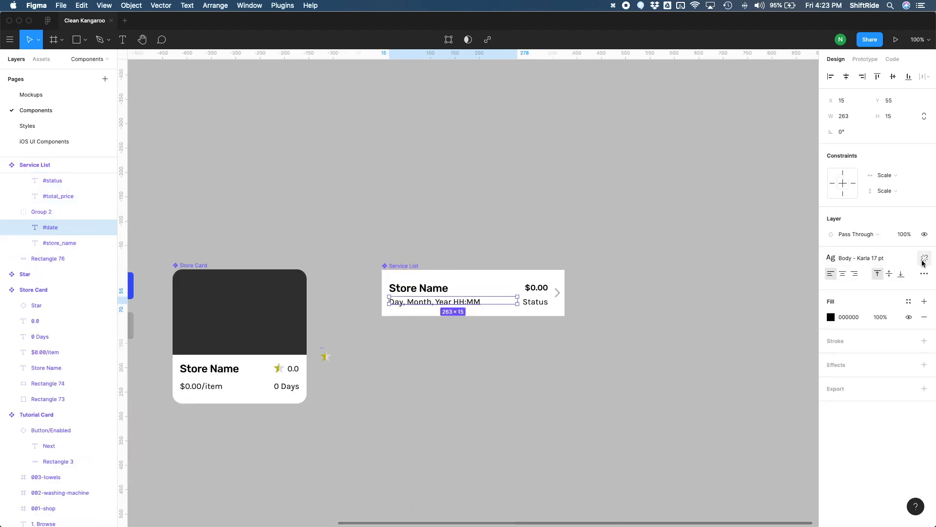
left_click(923, 262)
left_click(888, 291)
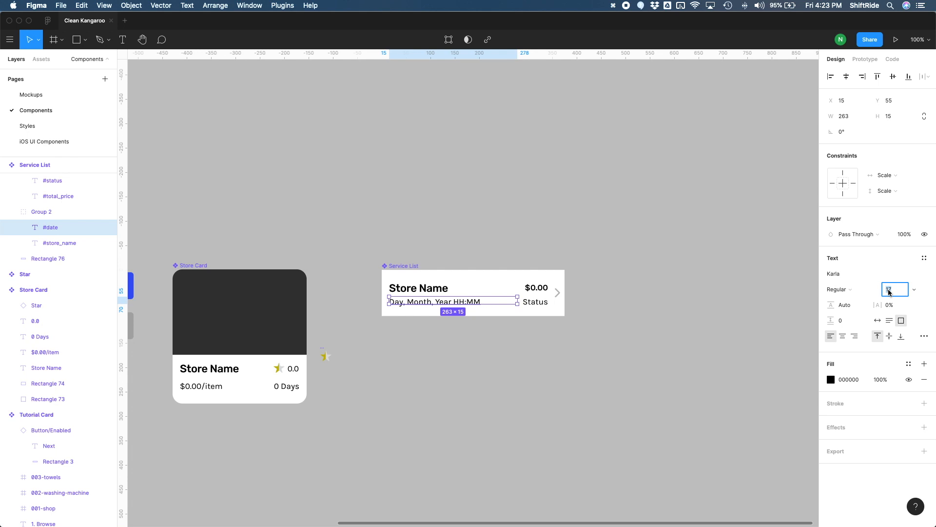
type("14")
key("Return")
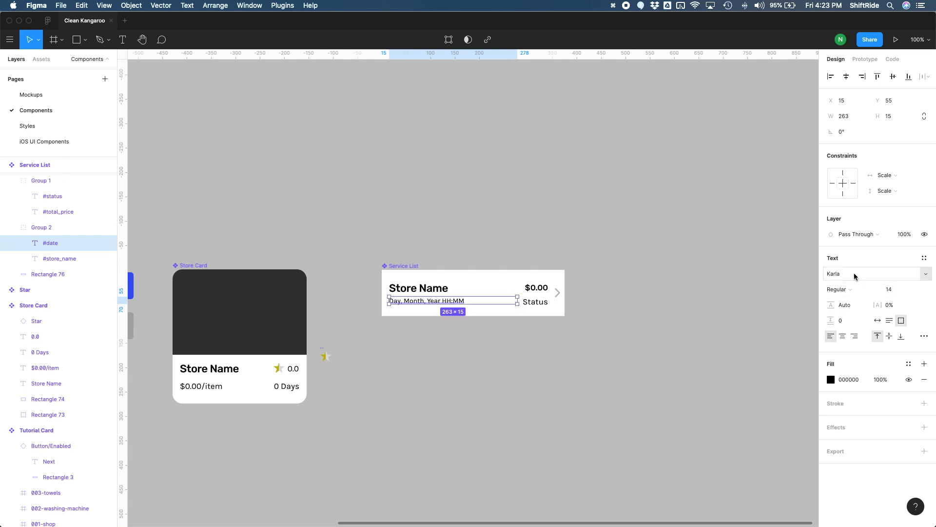
Step: Set the date line's fill color to 585858
left_click(830, 380)
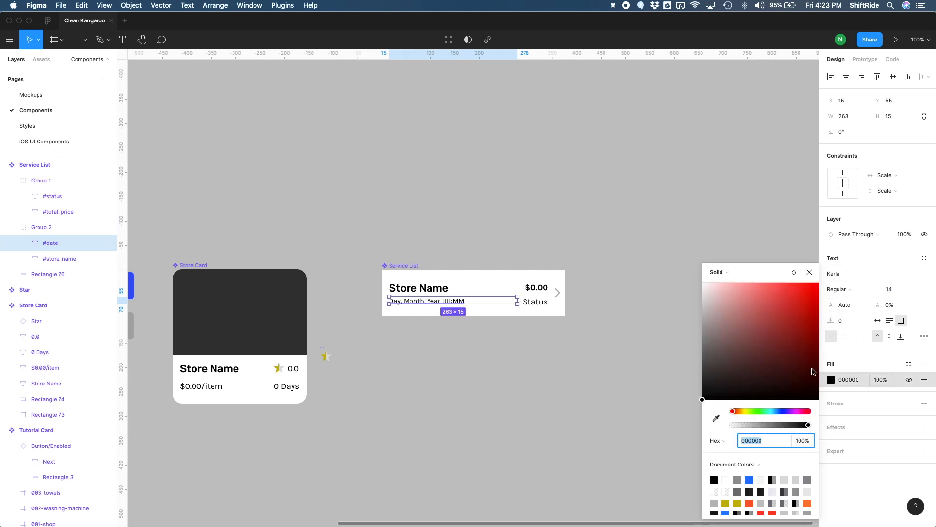
type("4E4E4E")
key("Return")
Step: Create a new text style named Body - Karla 14 pt from the Service List's date line
left_click(442, 302)
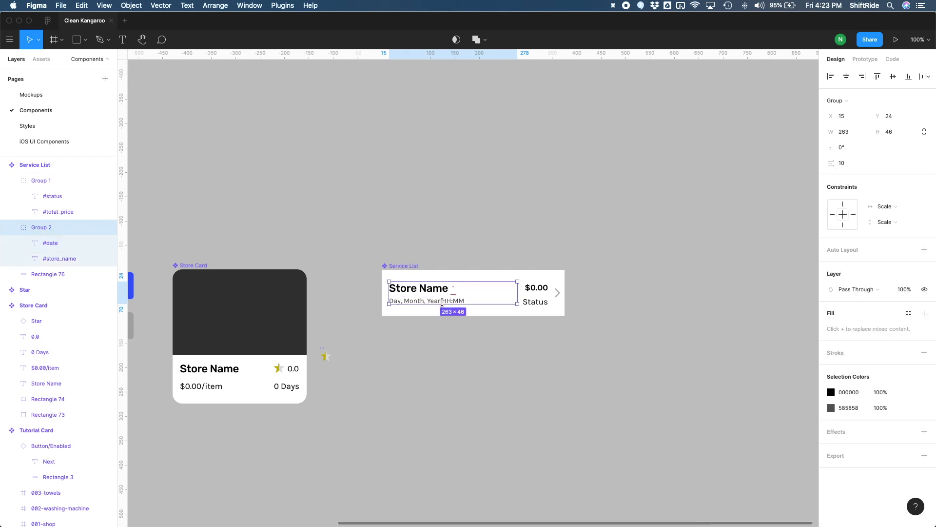
double_click(437, 304)
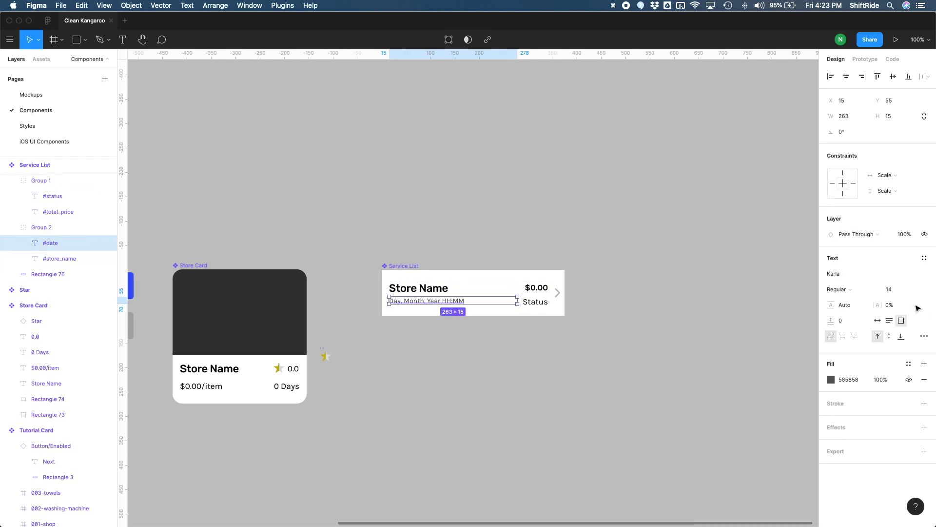
left_click(924, 258)
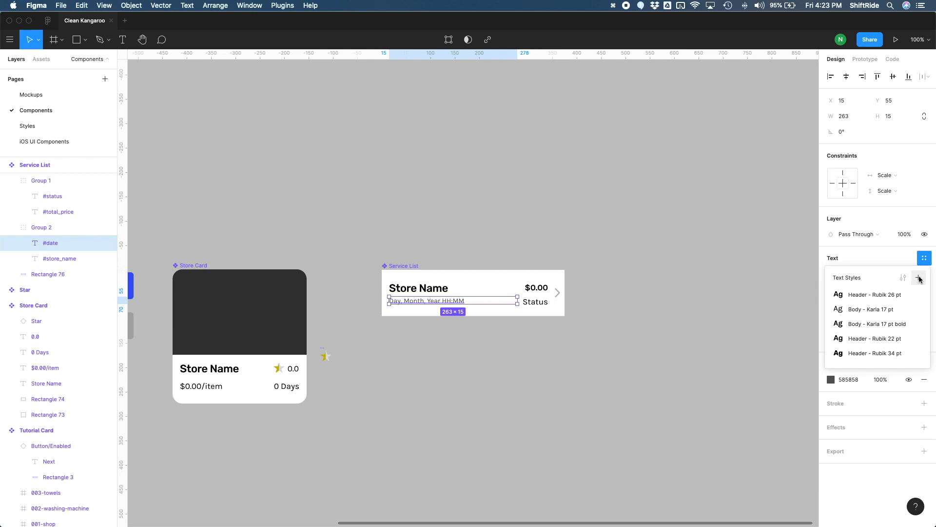
left_click(919, 278)
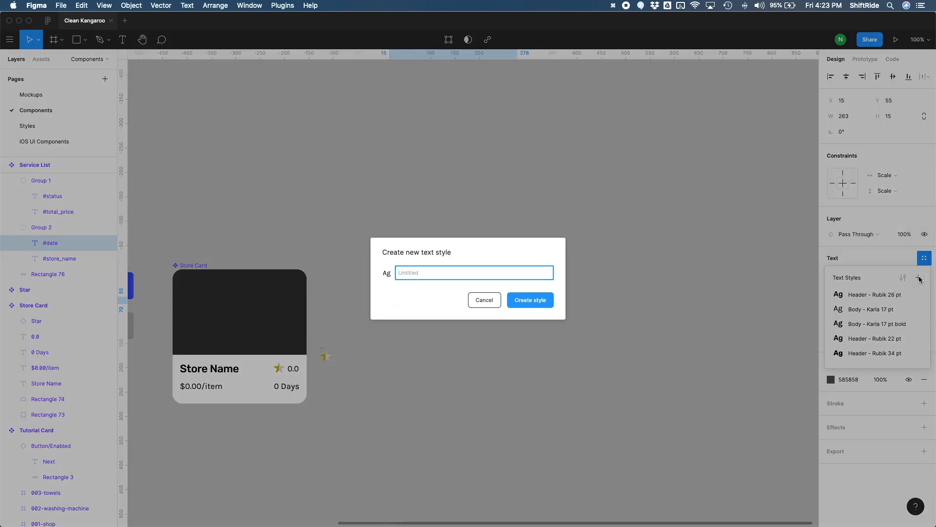
type("Body - Karla 14 pt")
left_click(531, 300)
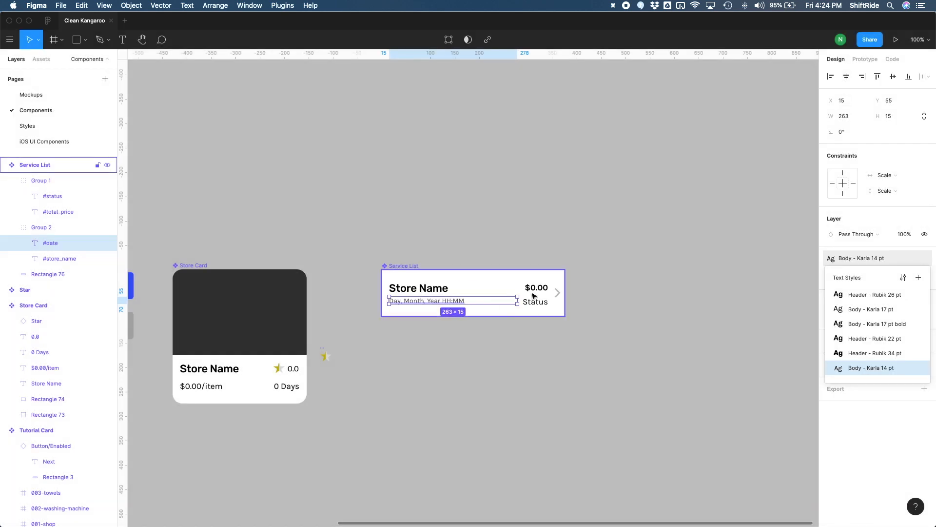
Step: Apply the Body - Karla 14 pt style to the Service List's Status text and set its fill to 585858
left_click(533, 302)
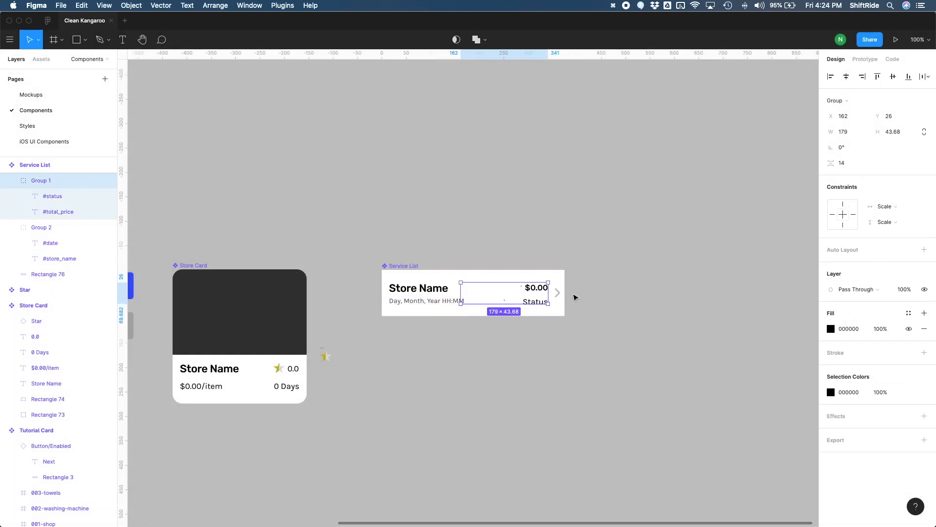
double_click(538, 301)
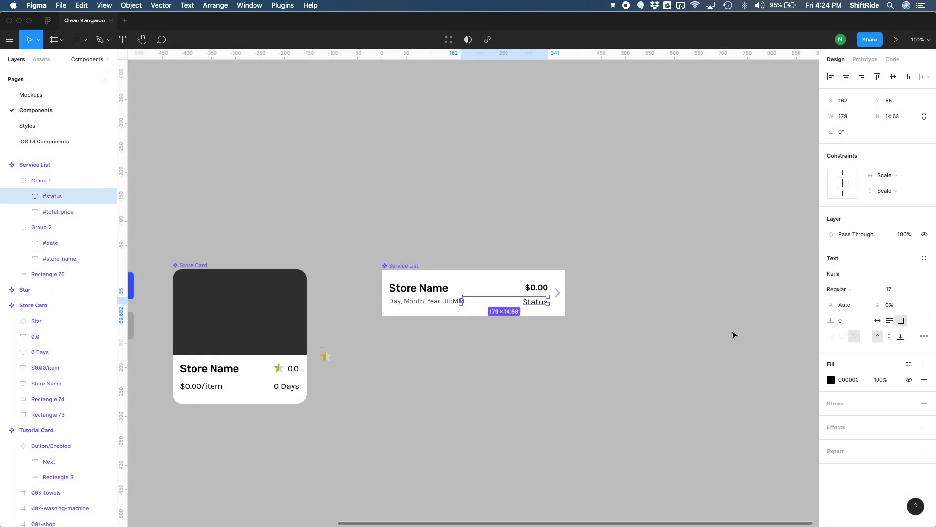
left_click(925, 259)
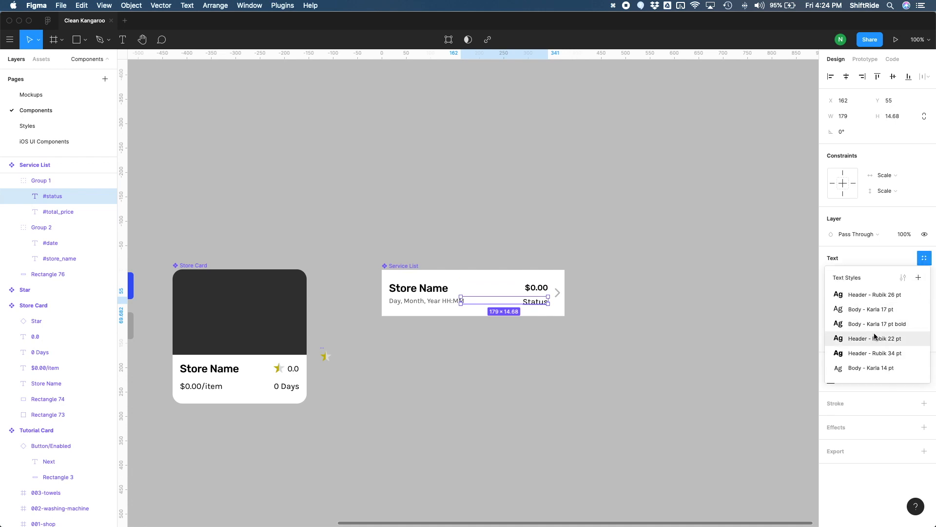
left_click(876, 368)
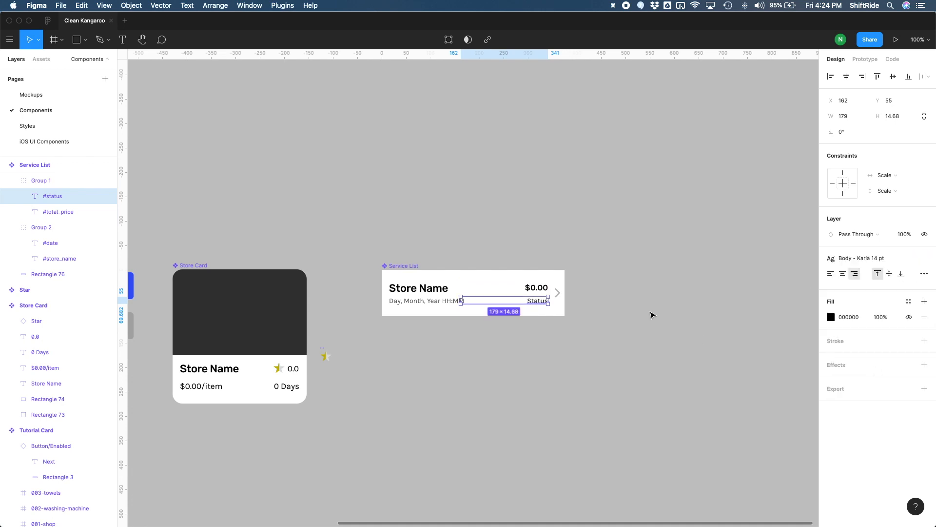
double_click(428, 302)
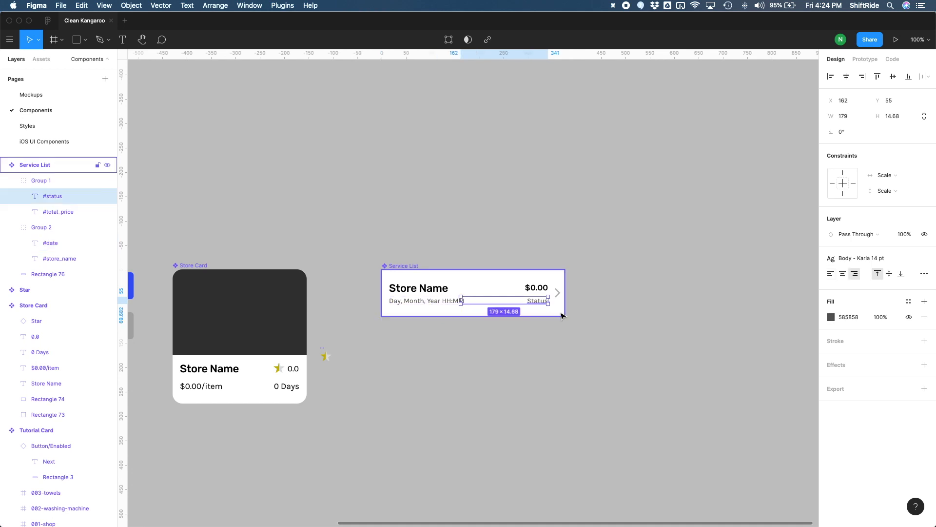
left_click(563, 347)
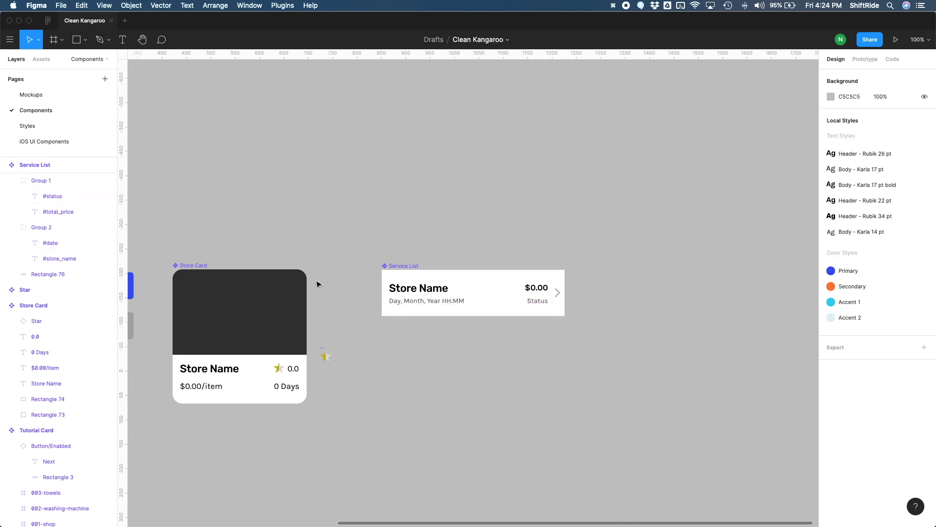
Step: Inspect the Service List's Status text and the color styles available for its fill
left_click(41, 127)
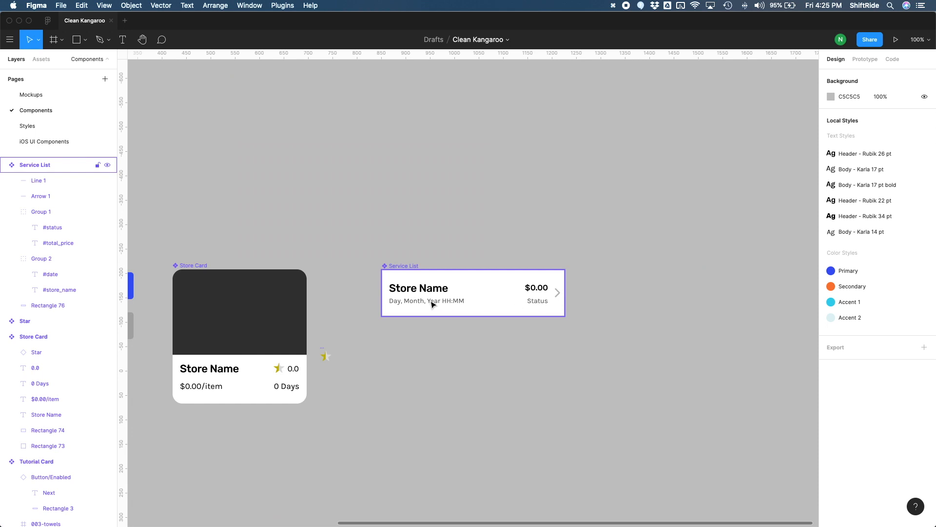
left_click(541, 305)
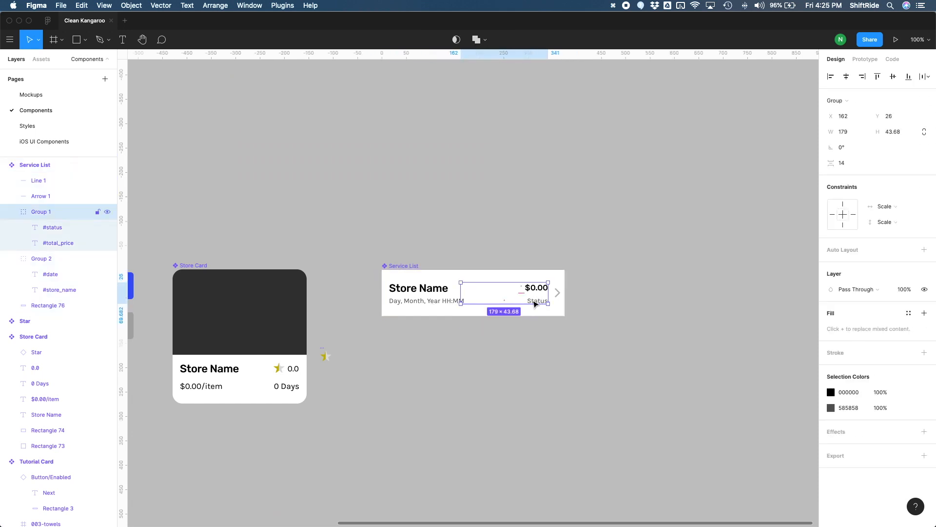
double_click(535, 304)
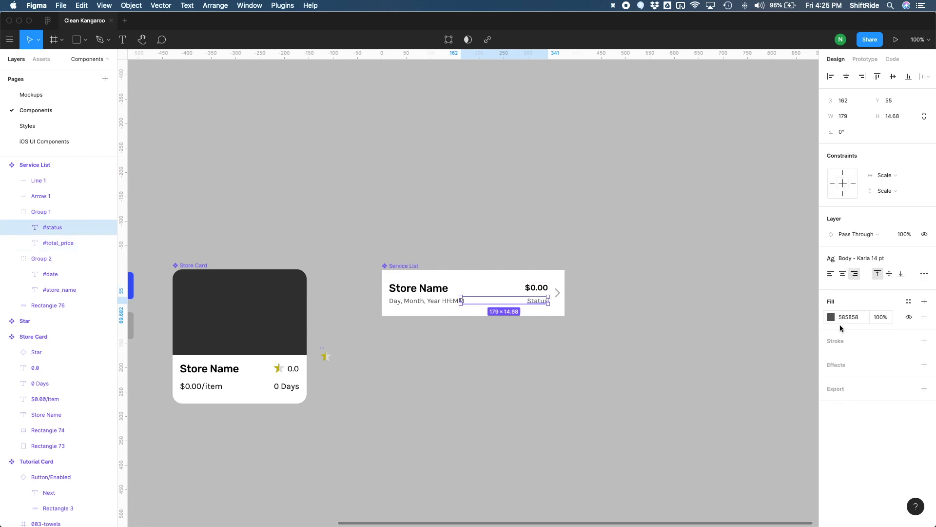
left_click(908, 301)
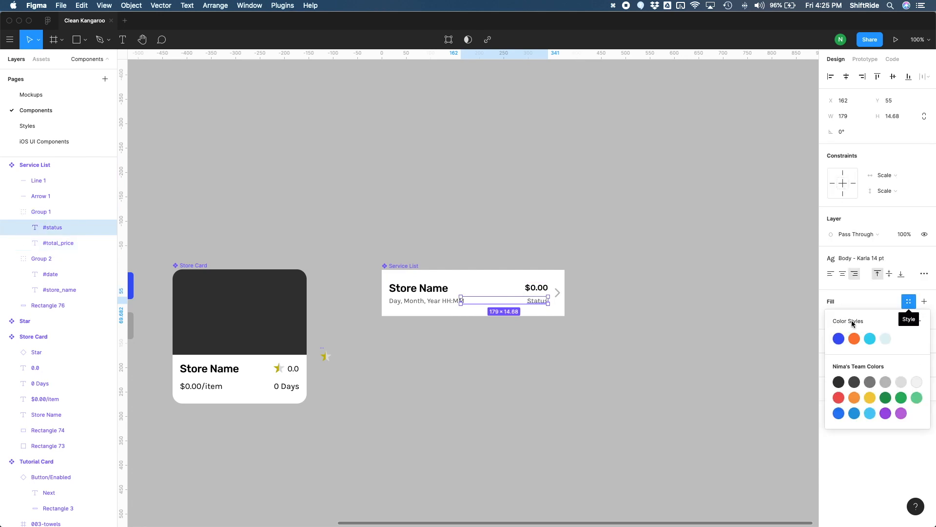
left_click(908, 302)
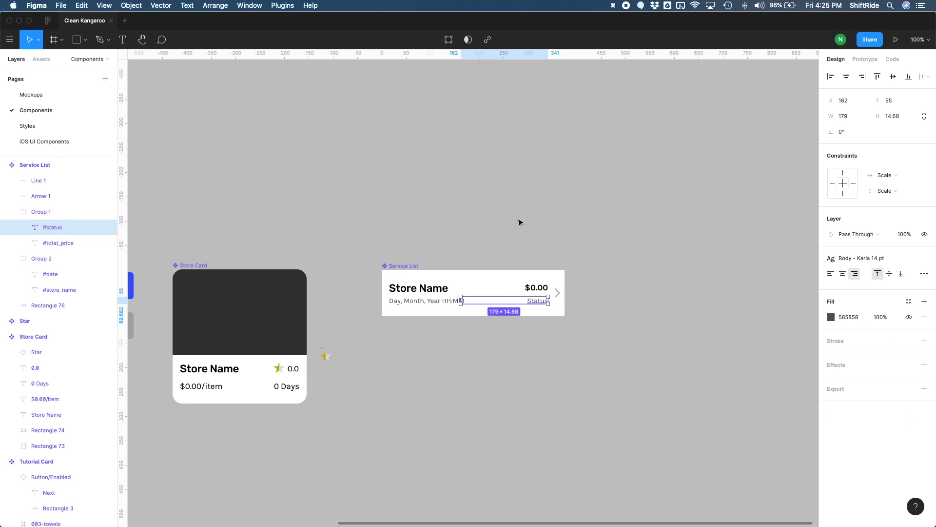
left_click(552, 369)
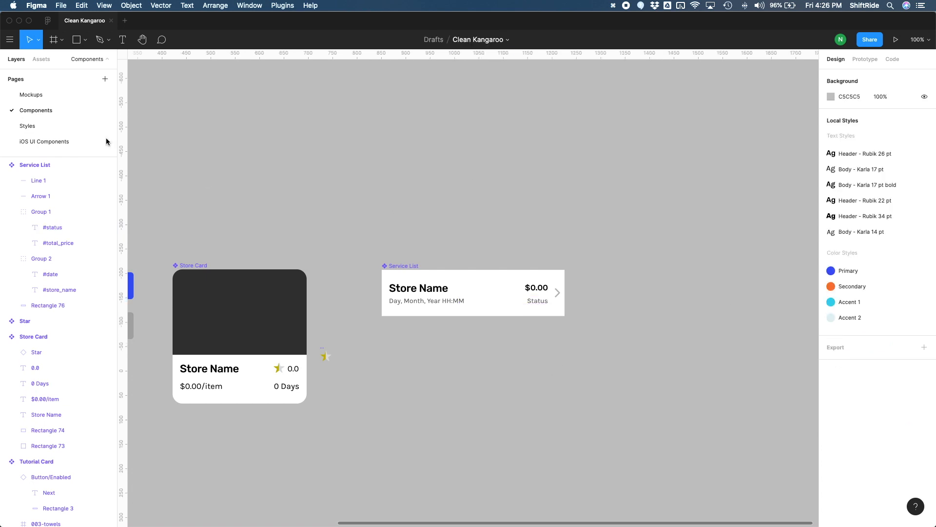
Step: Review the text styling of all screens on the Mockups page, from Services to Log In, ending with an overview of every frame
left_click(51, 98)
scroll(617, 348, "left", 10)
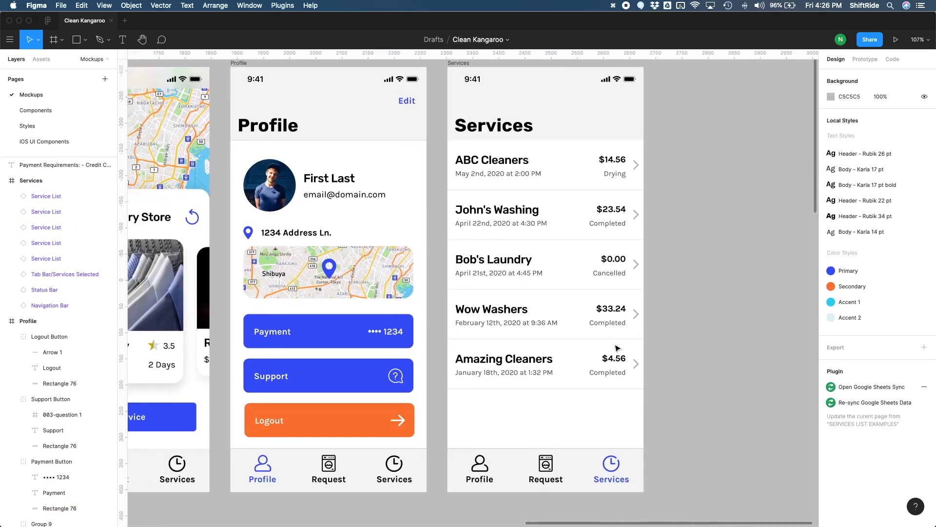
scroll(617, 348, "left", 3)
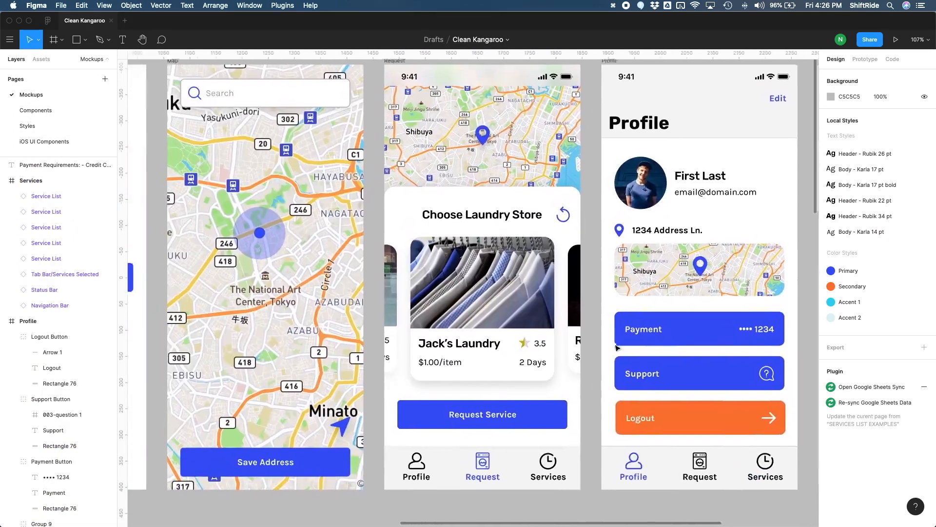
scroll(617, 348, "down", 3)
scroll(617, 348, "right", 8)
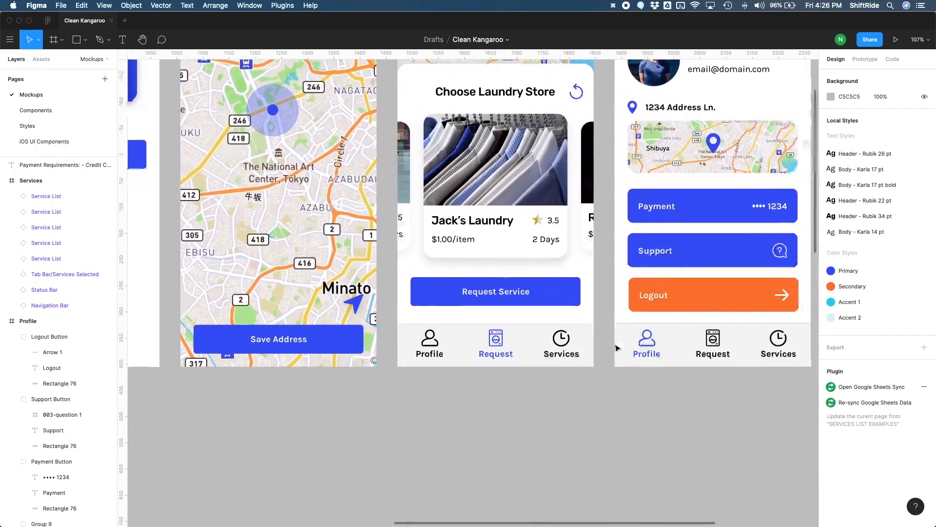
scroll(617, 347, "up", 2)
scroll(617, 348, "up", 1)
scroll(617, 348, "left", 1)
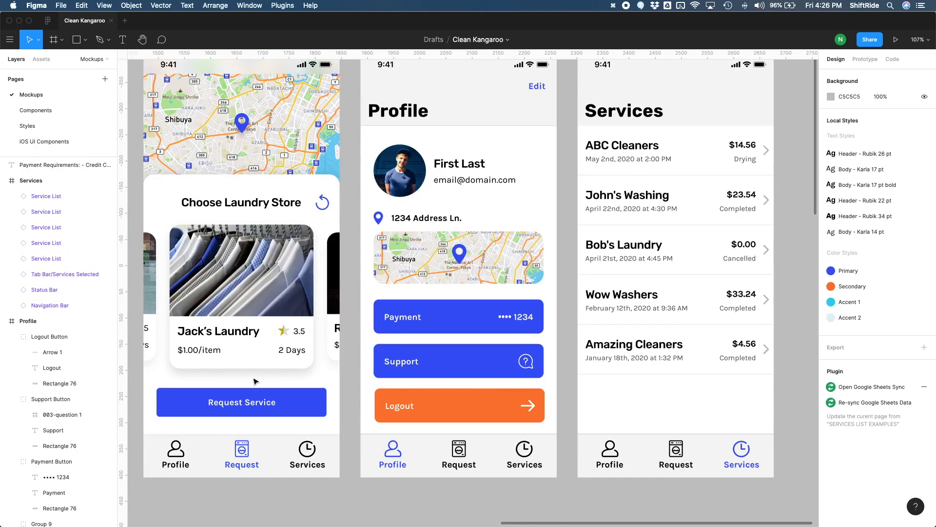
scroll(386, 369, "left", 2)
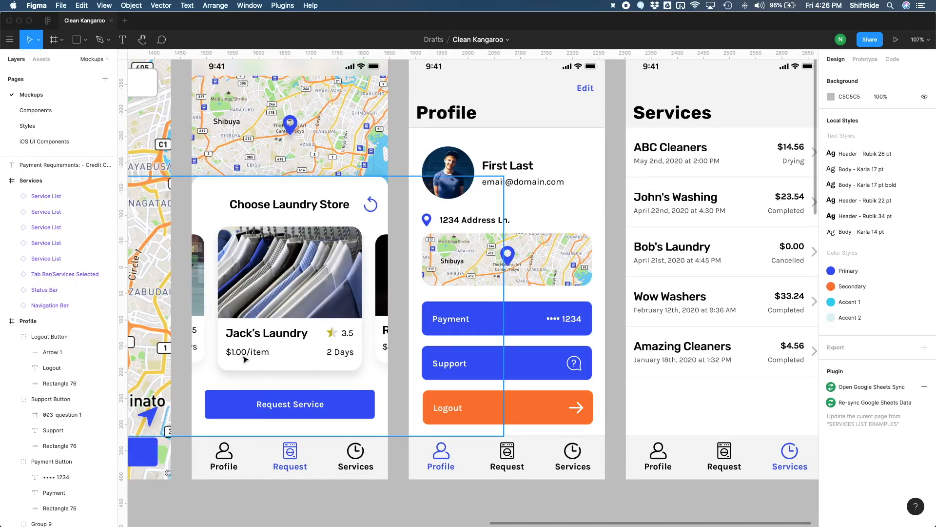
scroll(317, 391, "left", 4)
scroll(317, 391, "left", 5)
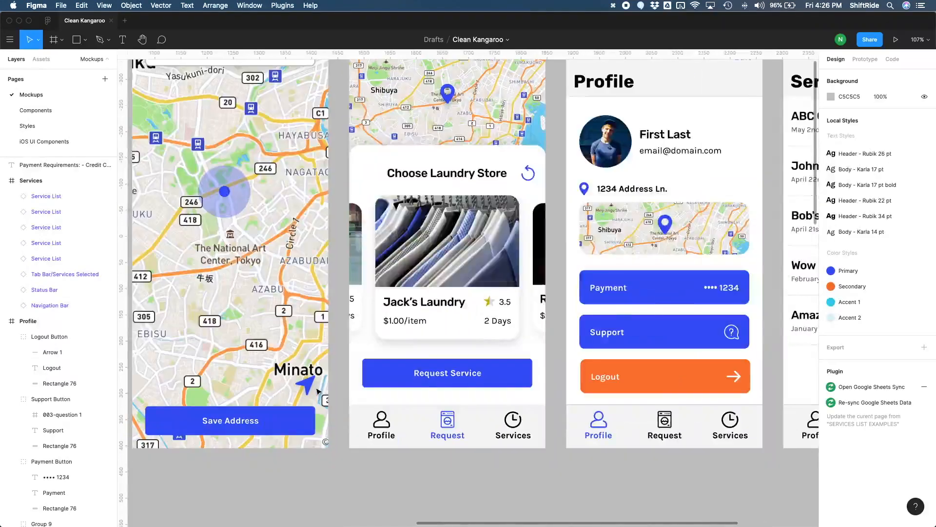
scroll(317, 392, "left", 4)
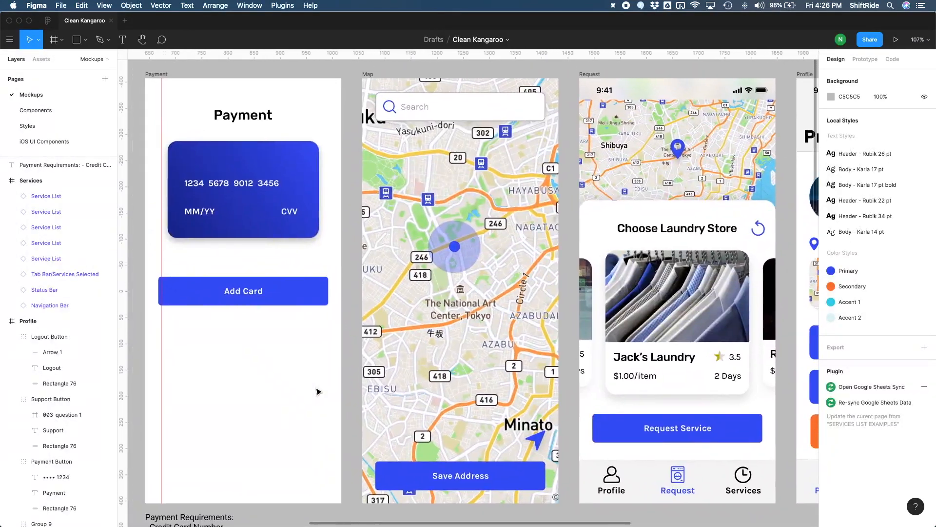
scroll(317, 391, "left", 5)
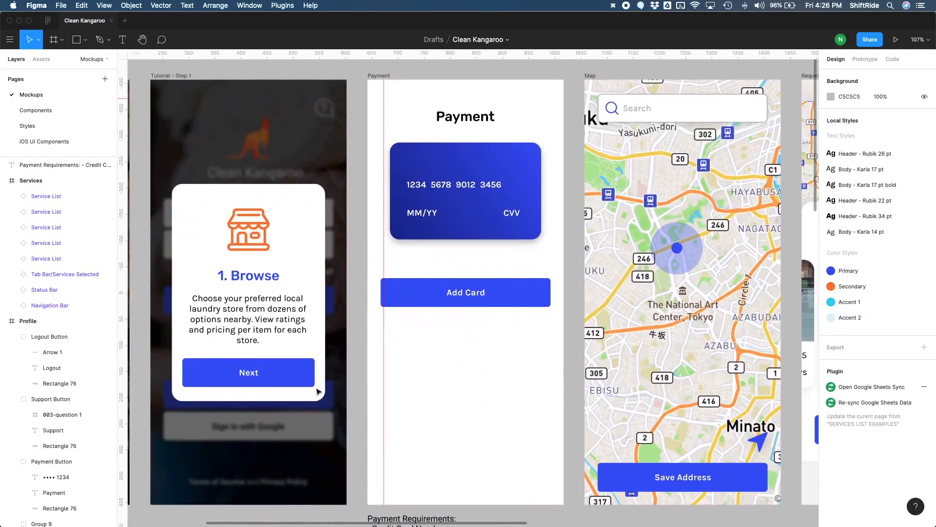
scroll(319, 392, "left", 5)
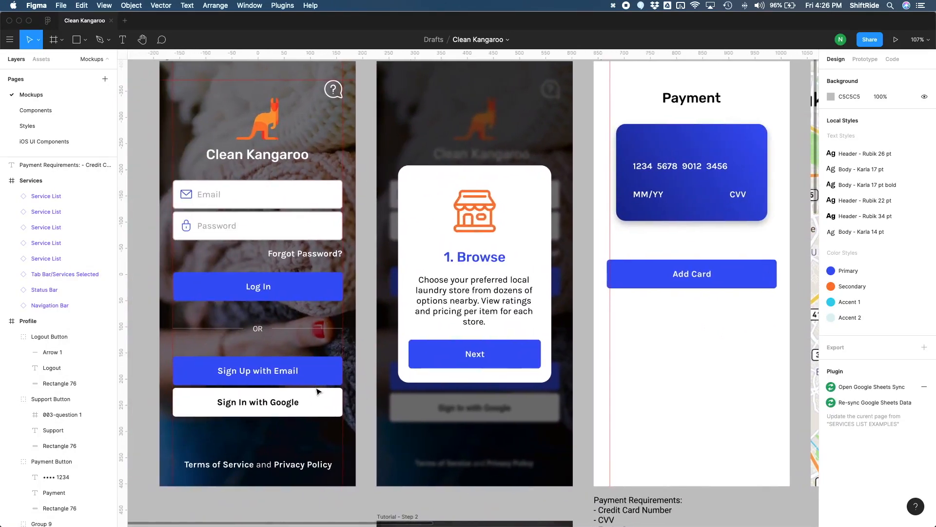
scroll(317, 391, "right", 20)
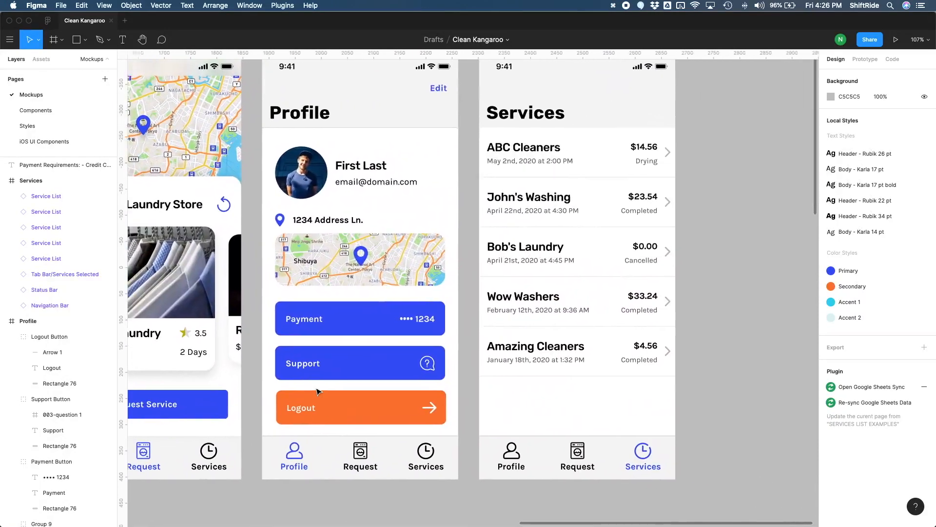
key("shift+1")
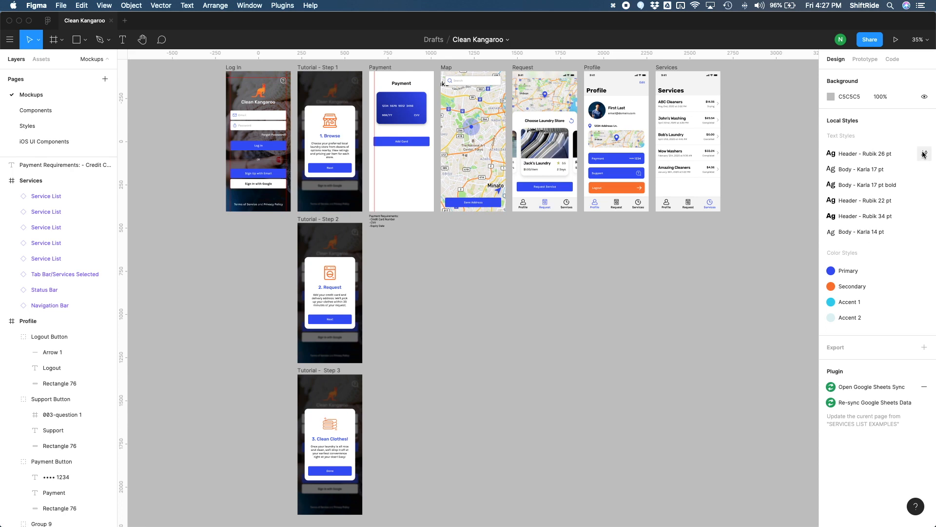
Step: Edit the Header - Rubik 26 pt text style and set its font size to 30
left_click(923, 157)
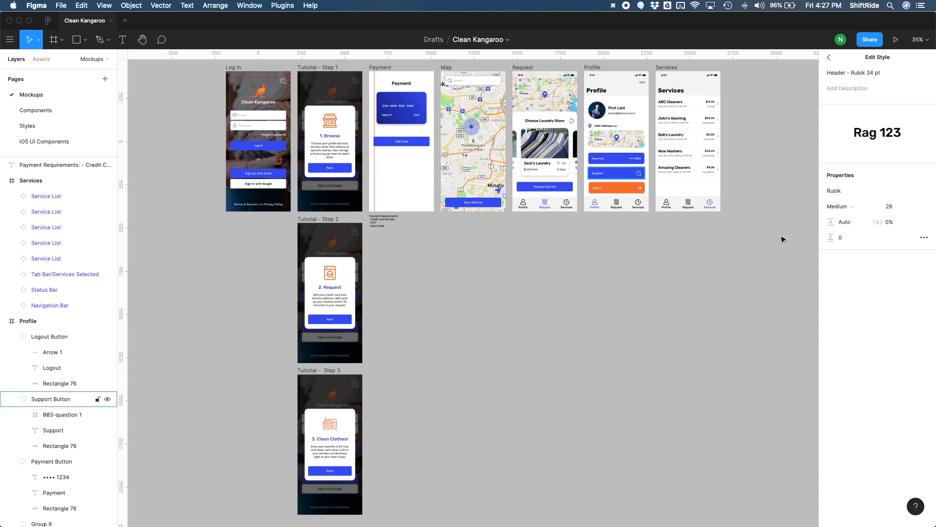
left_click(890, 209)
key("Return")
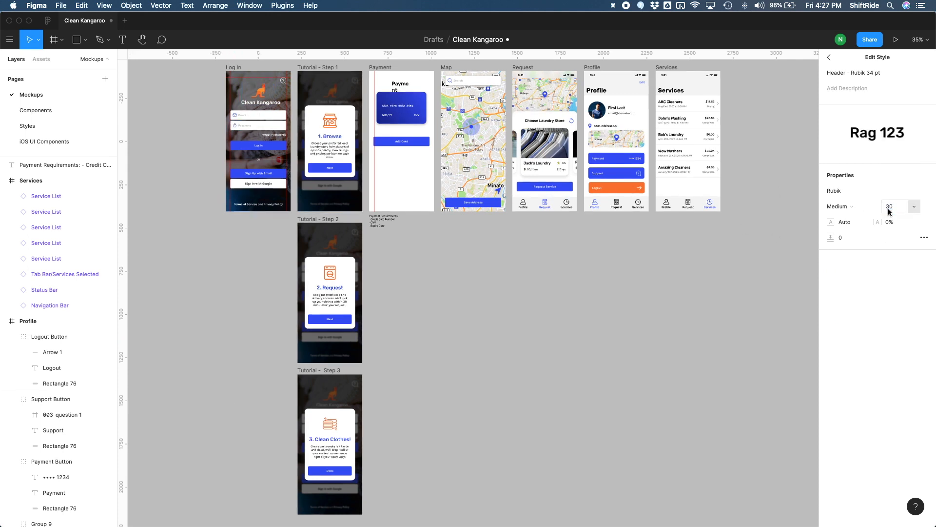